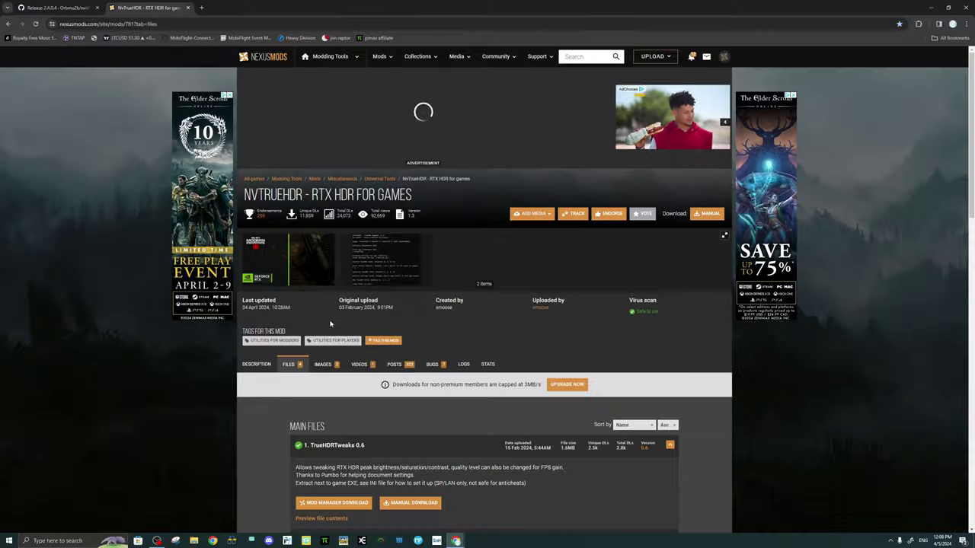
Scroll the Nexus Mods page to the Optional Files entry for the NVIDIA Profile Inspector XML
scroll(320, 342, "down", 5)
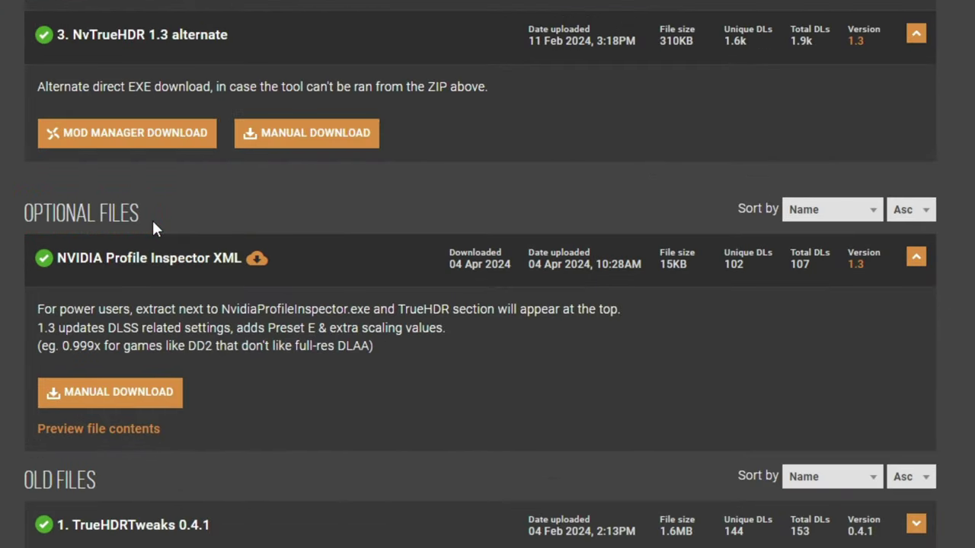
scroll(152, 221, "down", 2)
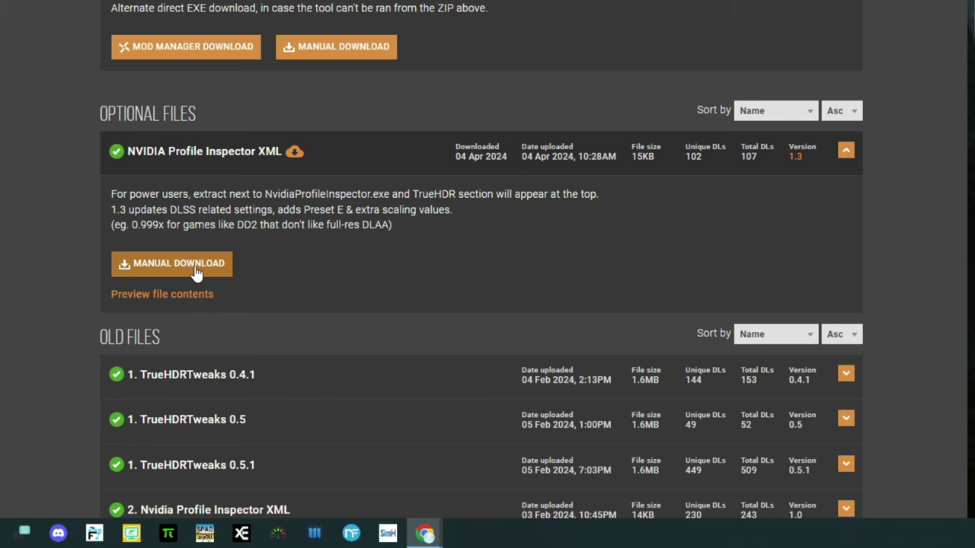
scroll(196, 273, "up", 15)
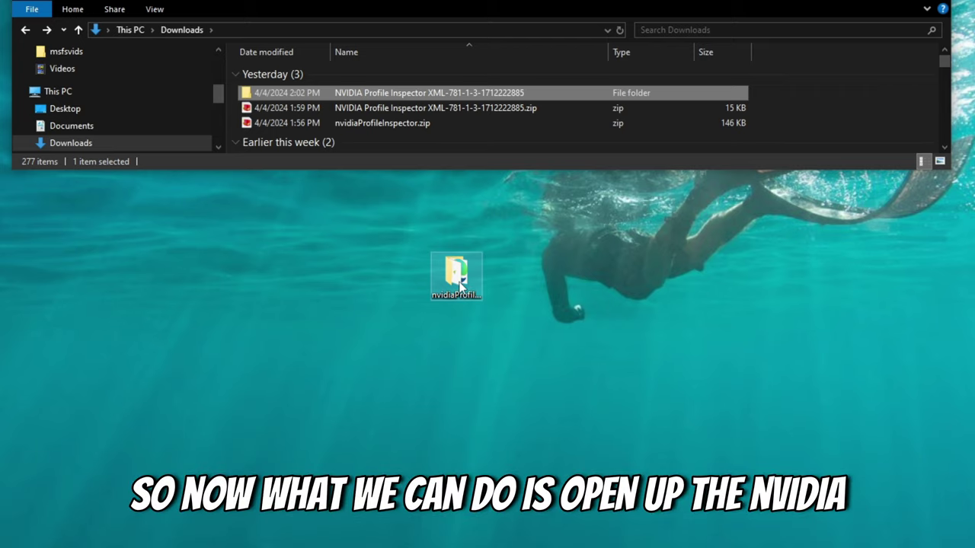
Open the desktop nvidiaProfileInspector folder and move its window beneath the Downloads window
double_click(466, 280)
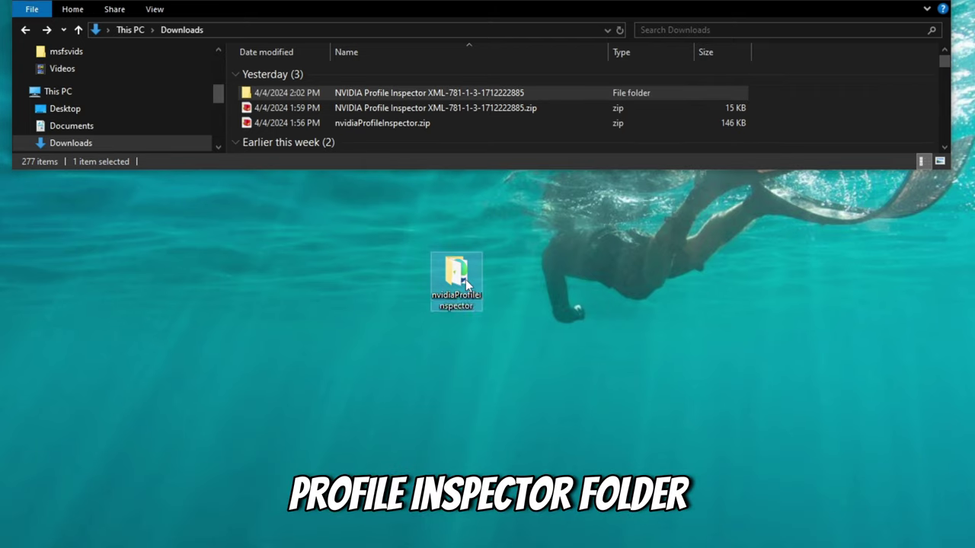
left_click_drag(397, 12, 398, 214)
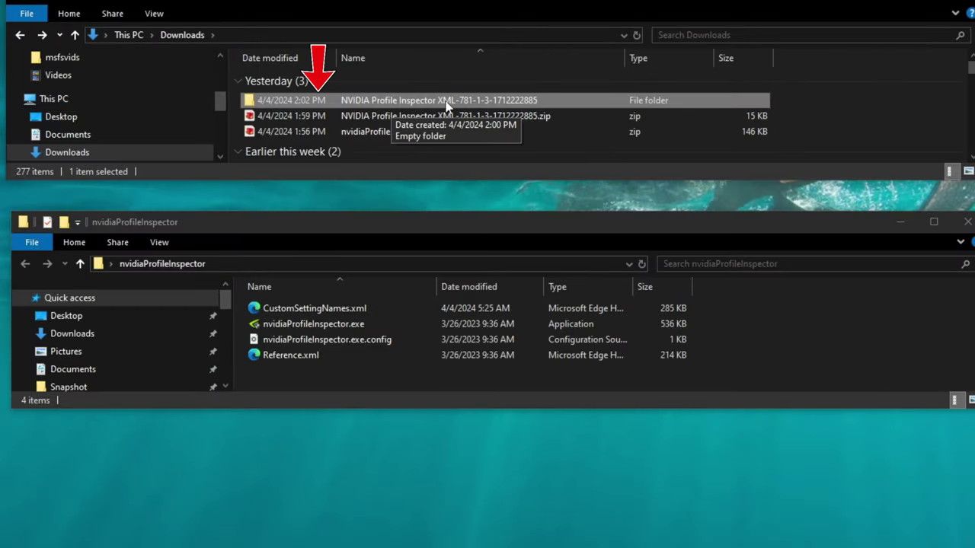
Open the extracted NVIDIA Profile Inspector XML folder
double_click(362, 101)
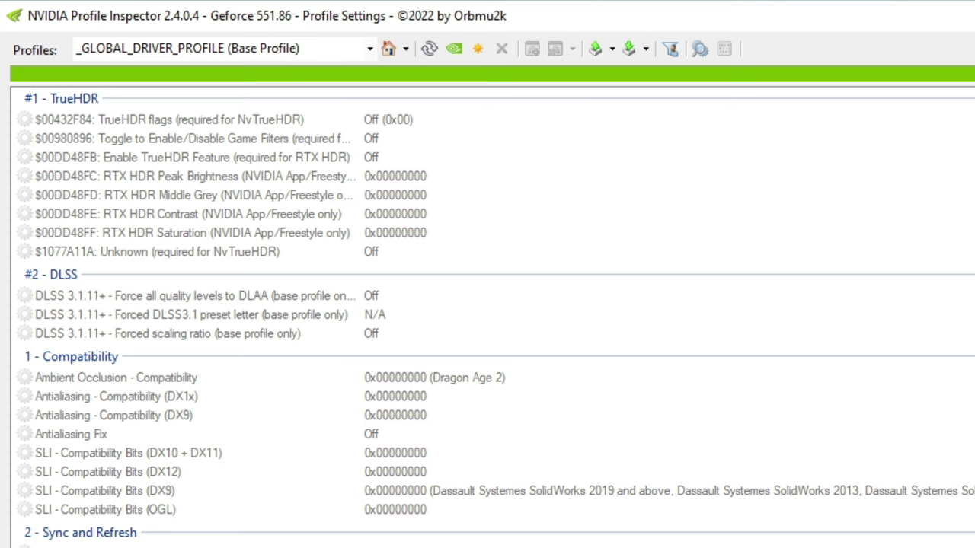
left_click(364, 50)
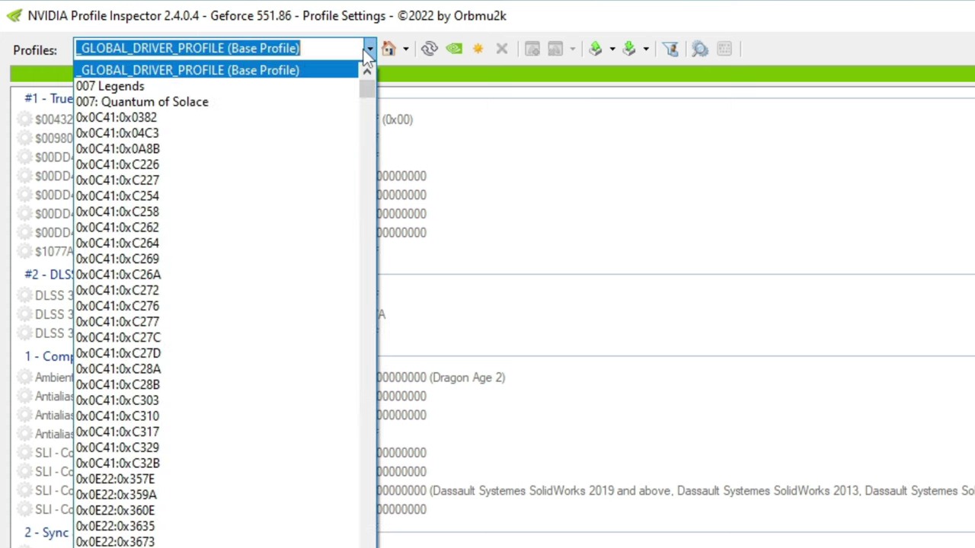
type("microsoft flight")
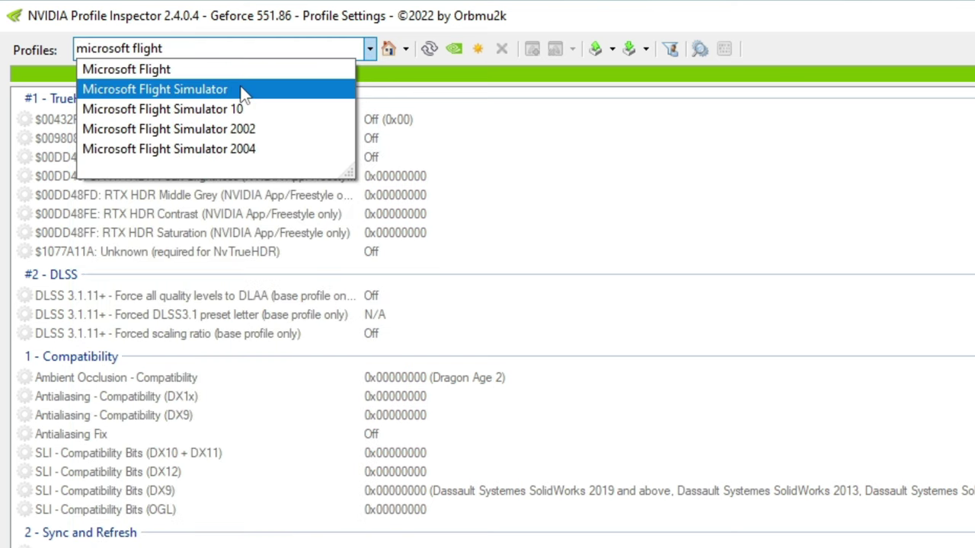
left_click(243, 93)
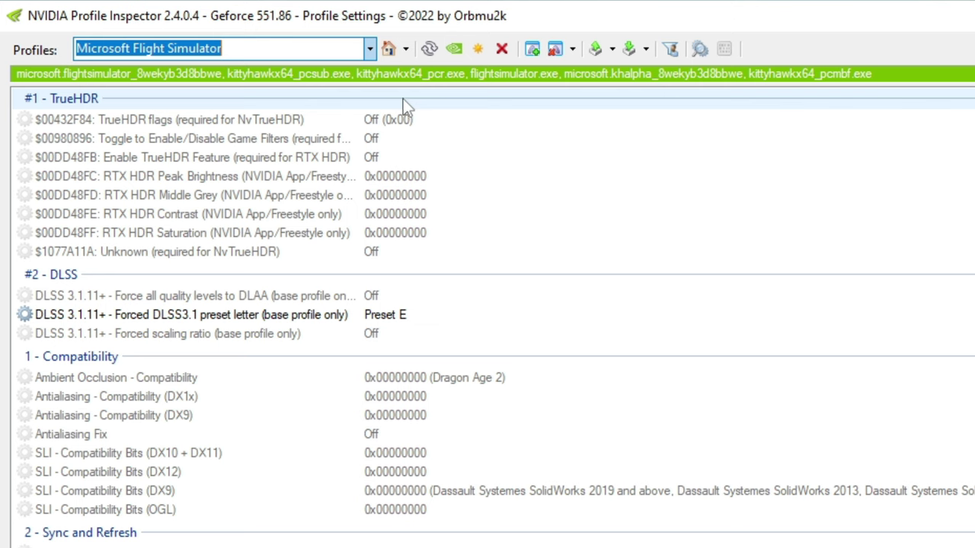
left_click(387, 52)
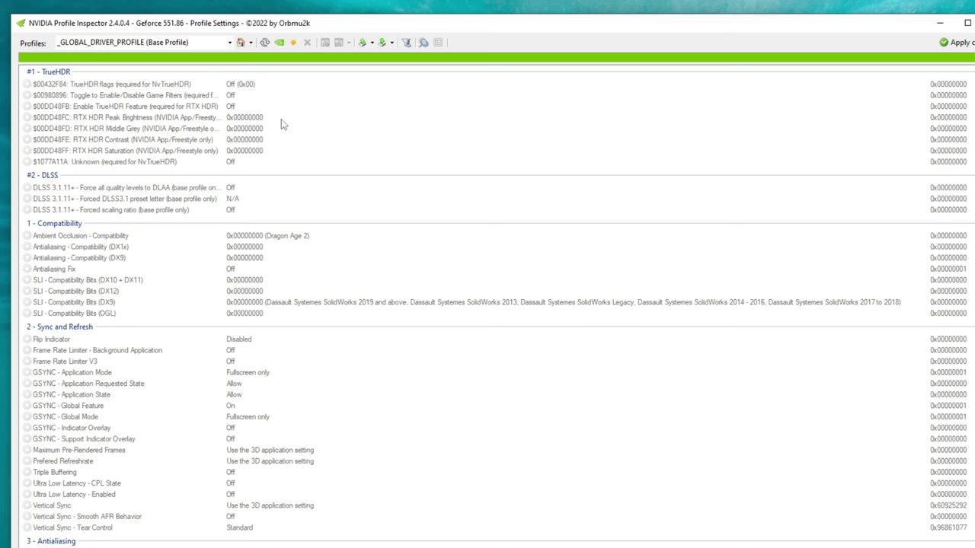
Load the Microsoft Flight Simulator profile by searching 'microsoft flight' in the Profiles list
left_click(229, 44)
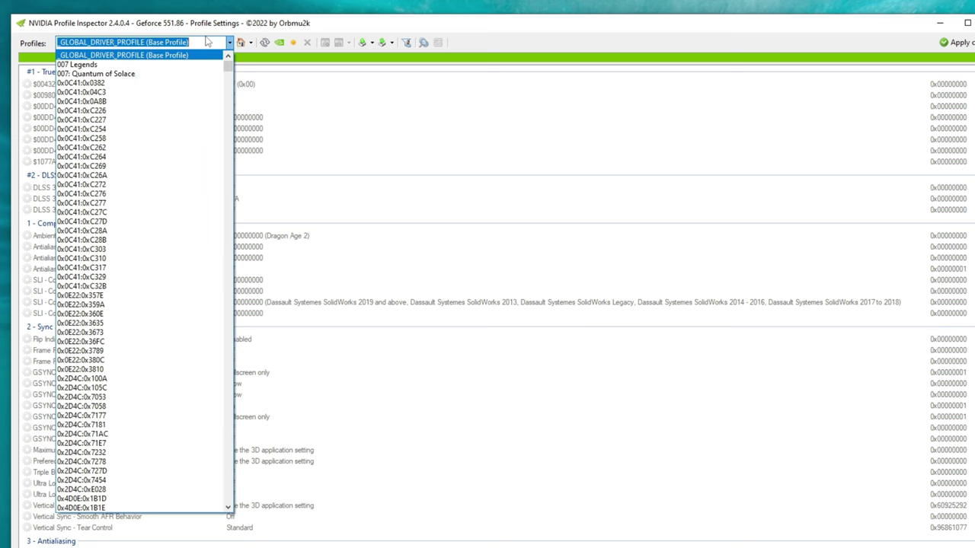
type("microsoft flight")
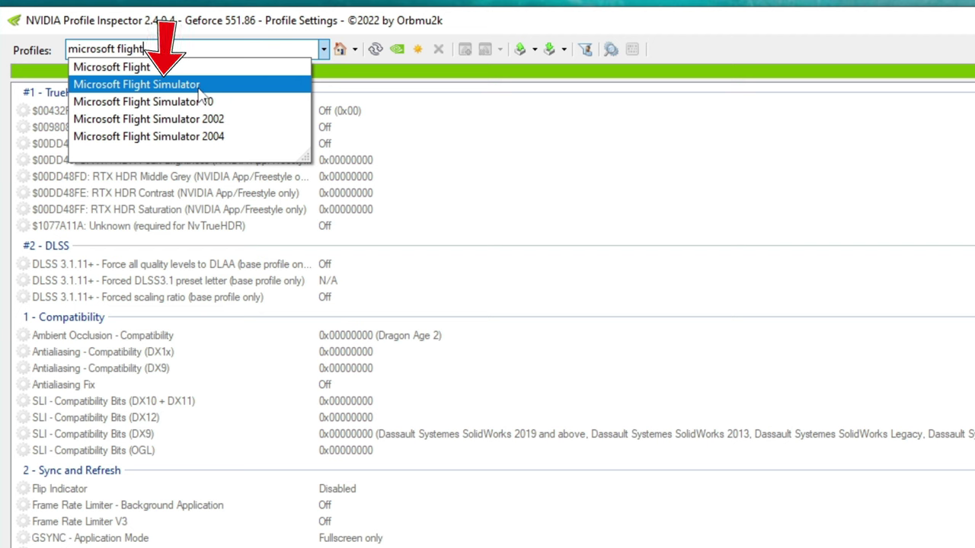
left_click(201, 87)
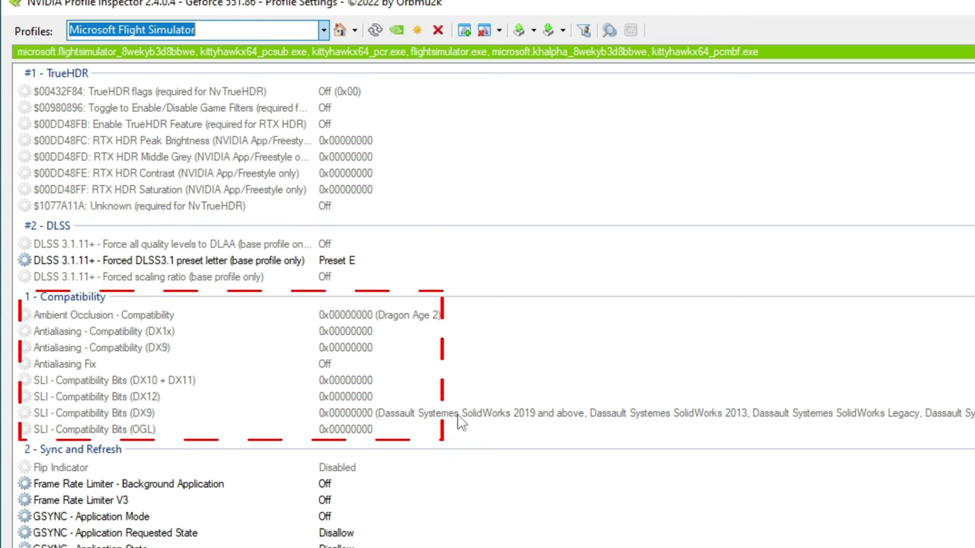
Scroll to Sync and Refresh and begin editing the GSYNC - Application Mode value
scroll(529, 430, "down", 3)
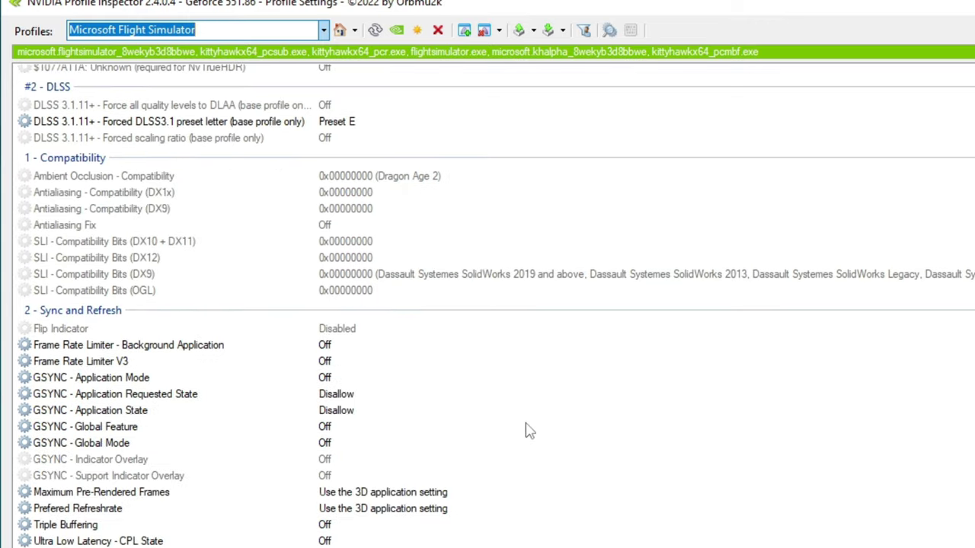
scroll(530, 430, "down", 1)
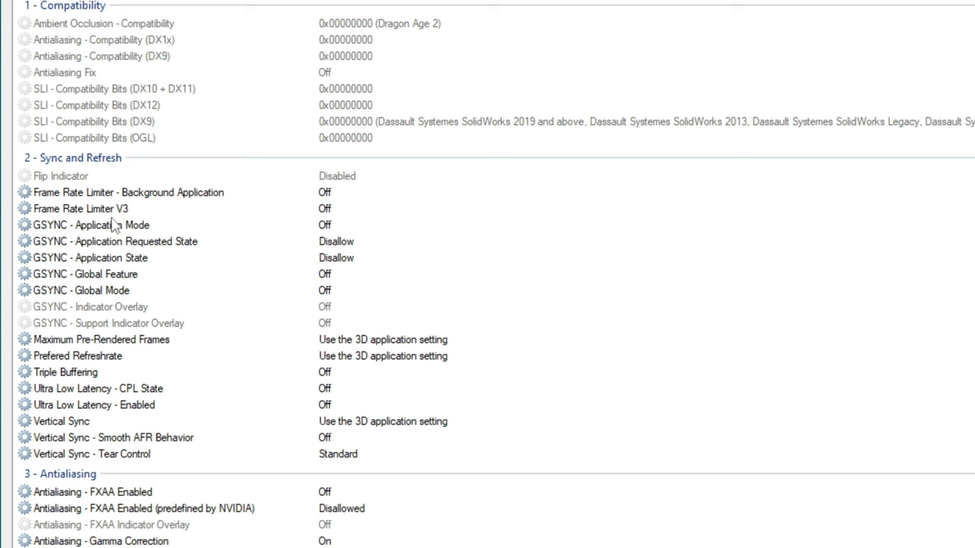
left_click(335, 225)
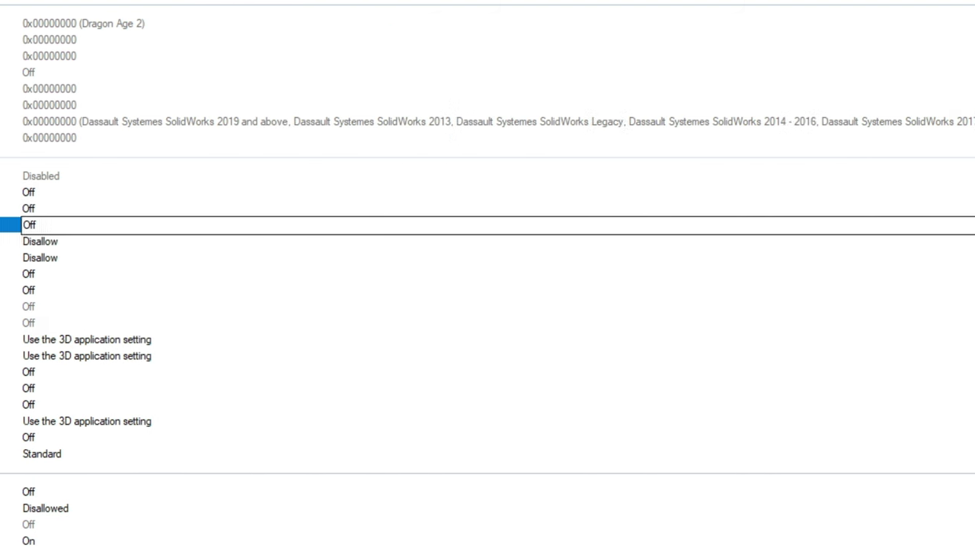
left_click(810, 228)
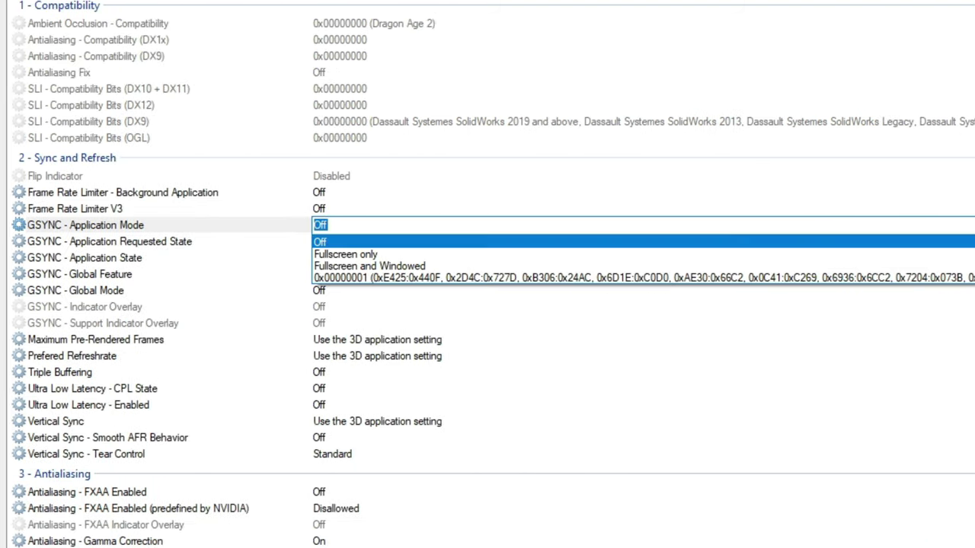
key("Return")
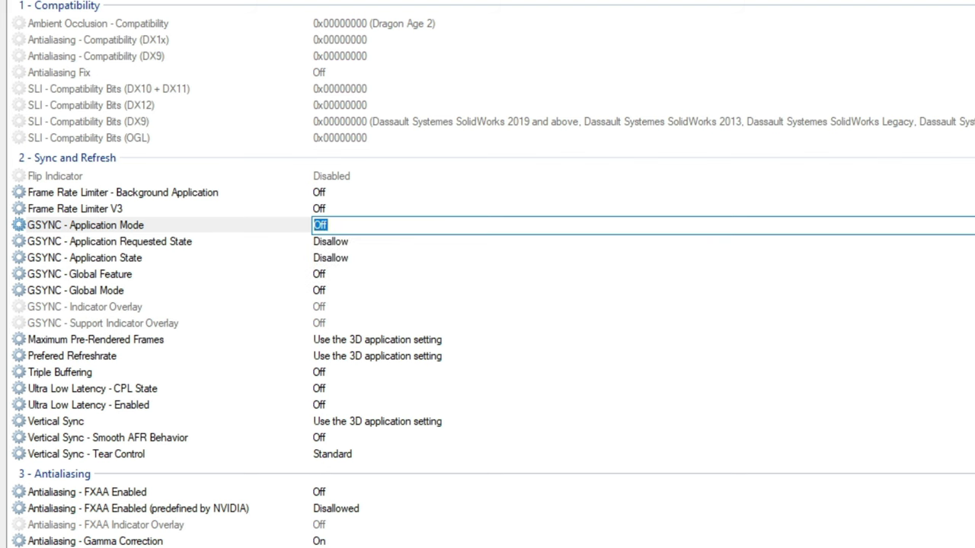
Keep GSYNC - Application Requested State at Disallow and switch GSYNC - Application State to Allow
left_click(596, 244)
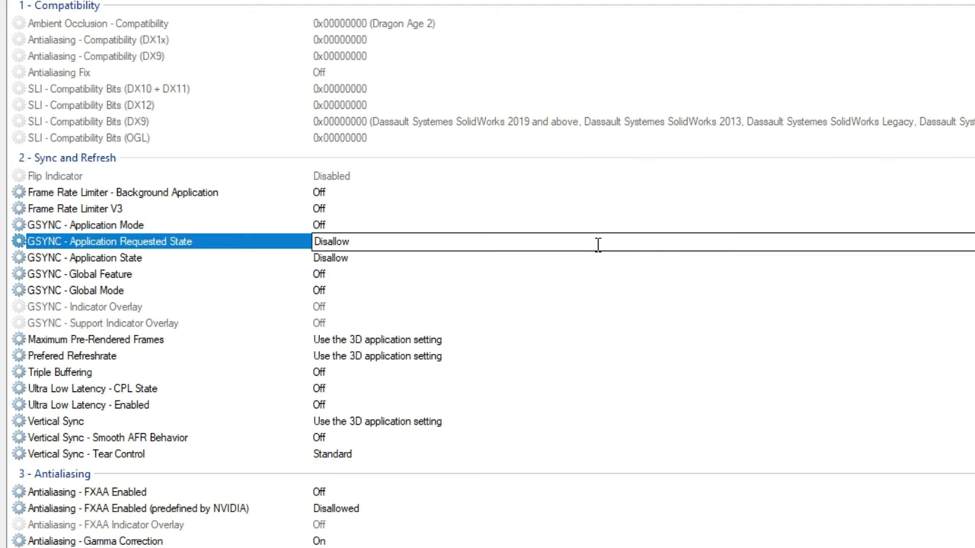
key("F4")
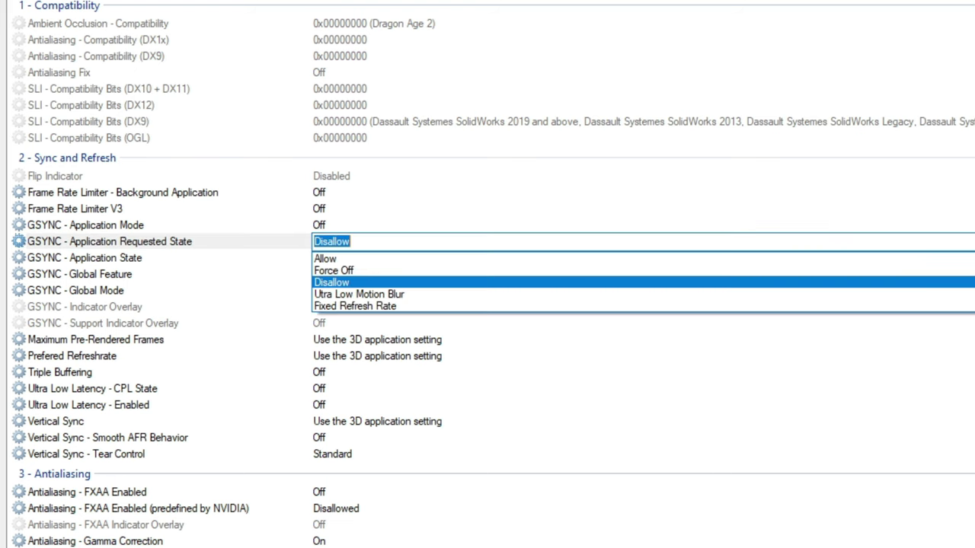
key("Down")
key("Down")
key("Return")
key("Down")
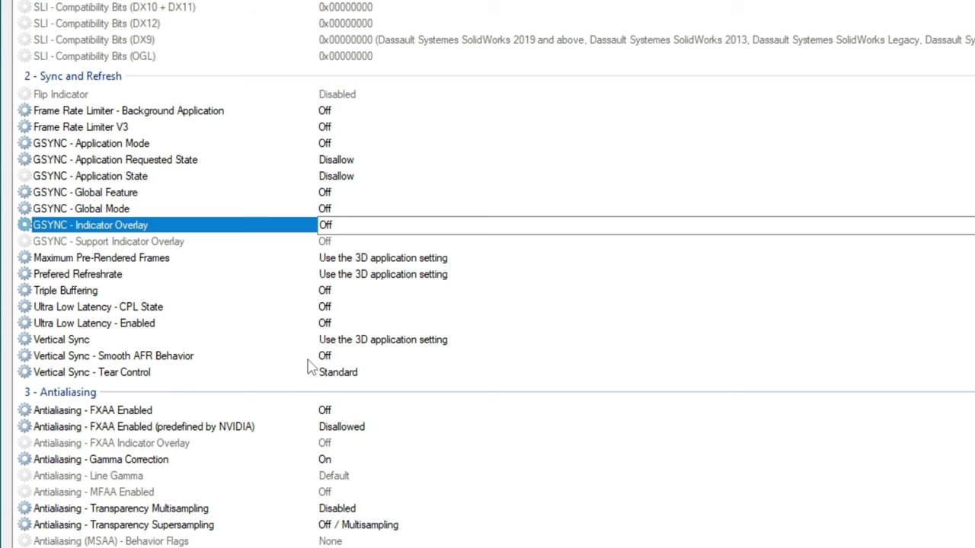
Scroll down the settings list toward the Antialiasing and Texture Filtering sections
scroll(475, 218, "down", 5)
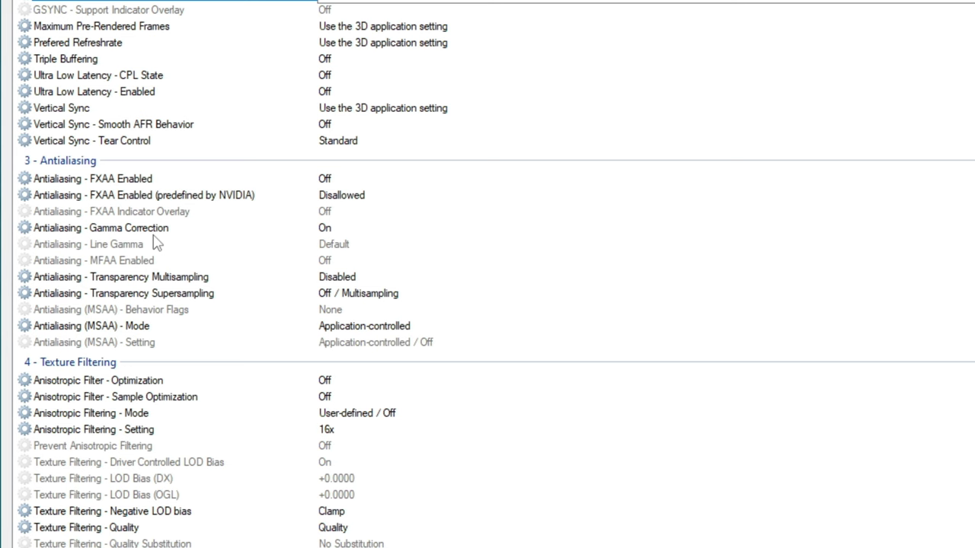
Scroll to section 5 - Common and select the Ansel - Enabled setting
scroll(268, 225, "down", 4)
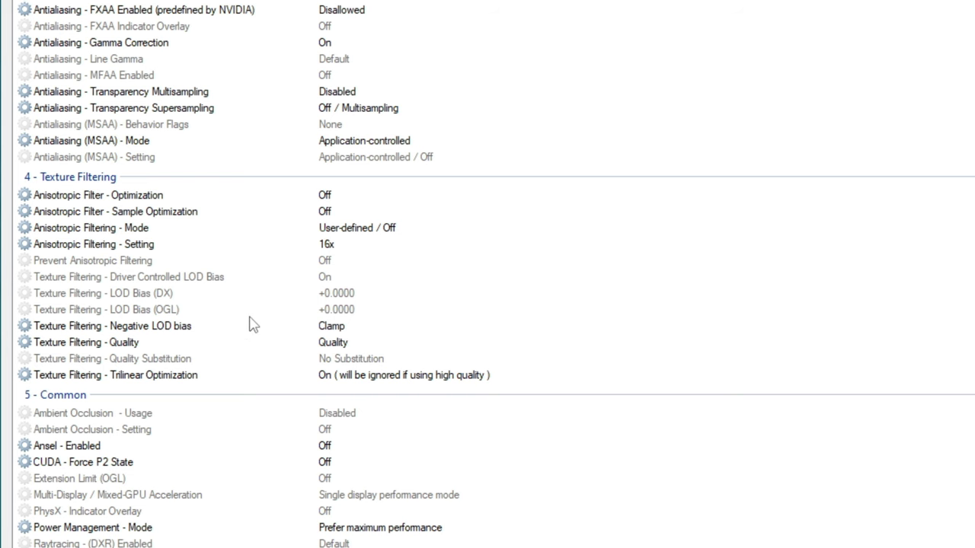
scroll(253, 318, "down", 4)
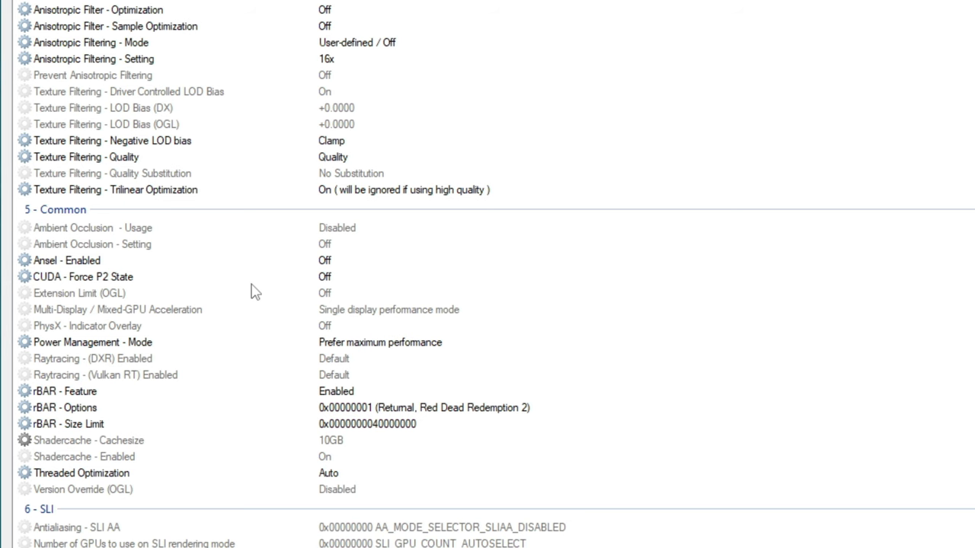
left_click(180, 263)
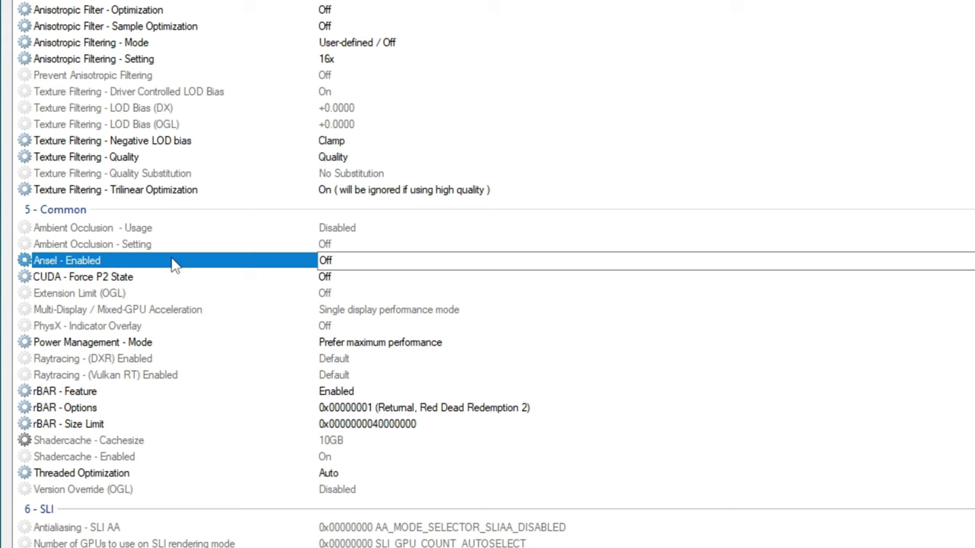
left_click(353, 262)
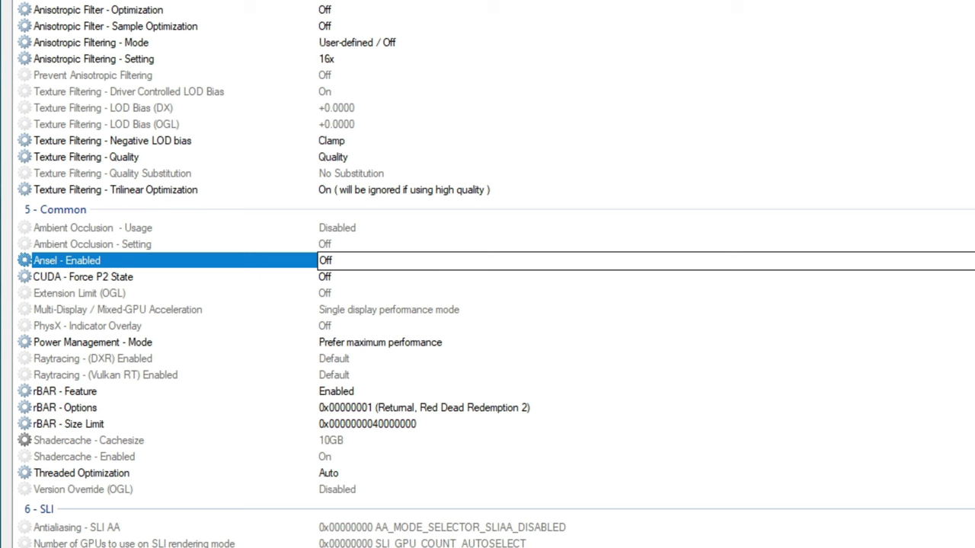
key("alt+Down")
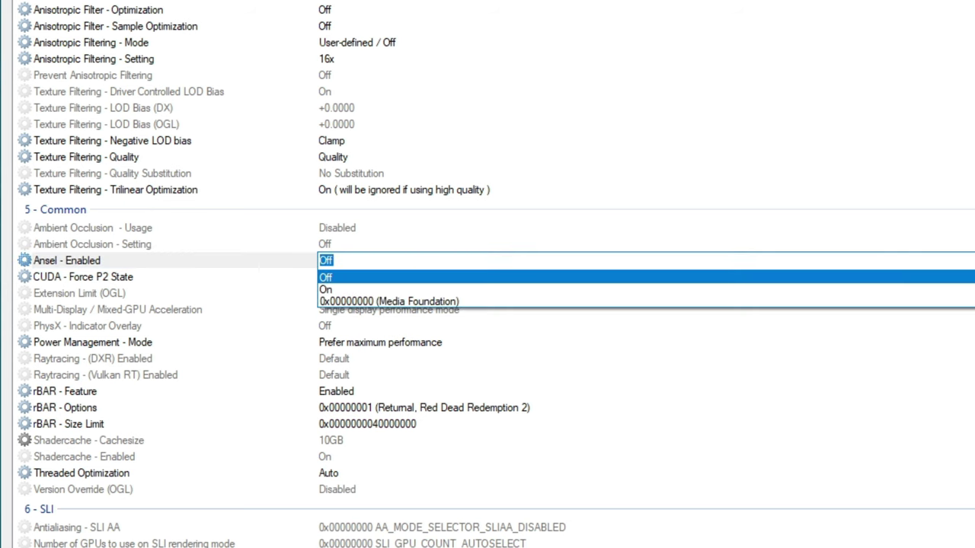
key("Return")
left_click(100, 283)
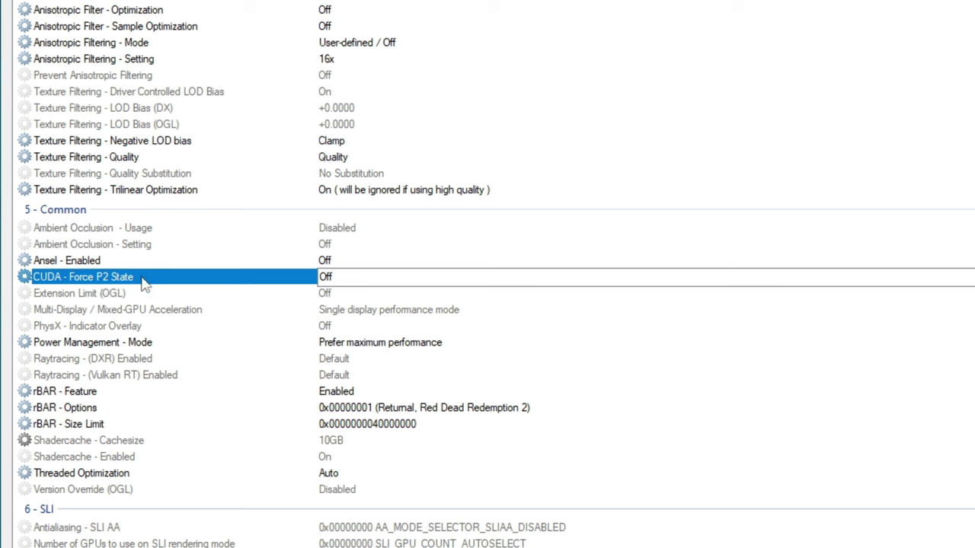
left_click(404, 280)
key("Return")
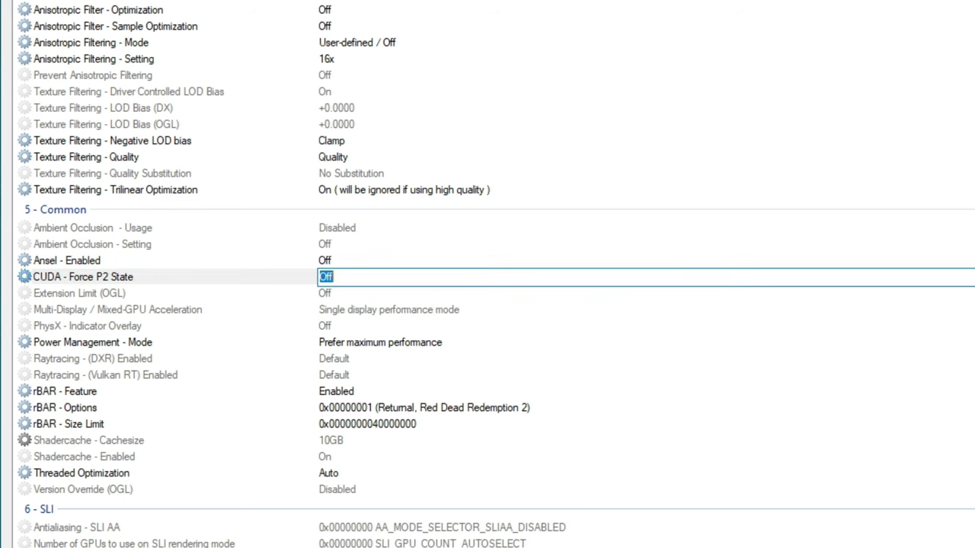
scroll(753, 284, "down", 2)
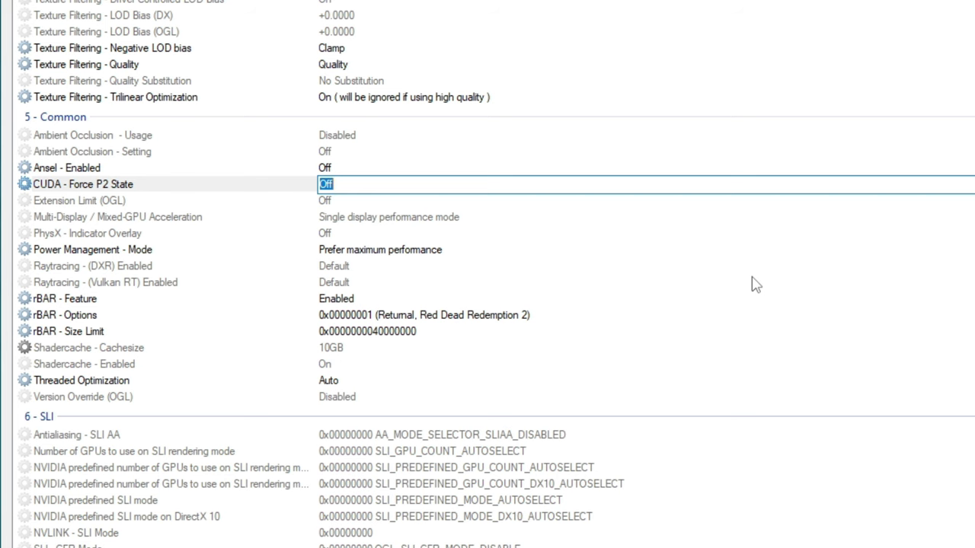
scroll(781, 305, "down", 6)
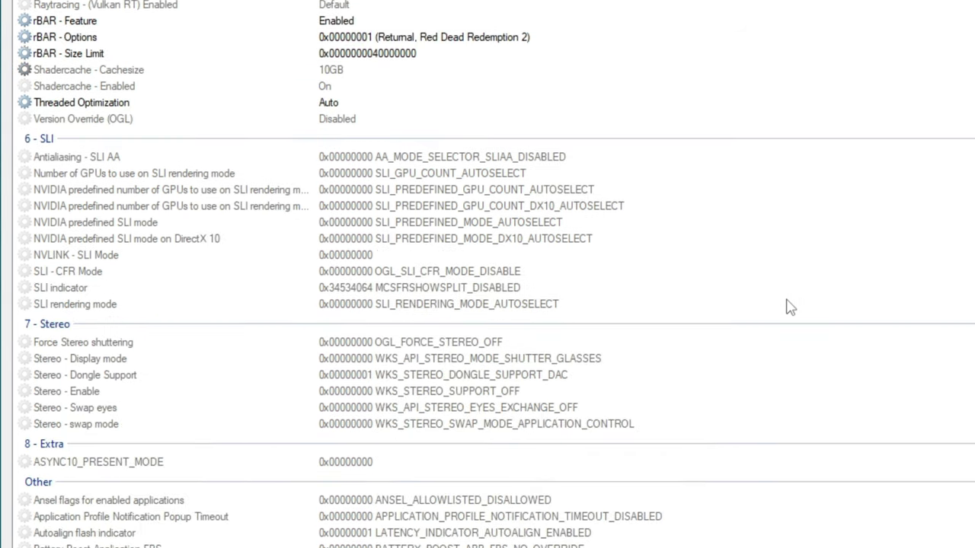
scroll(843, 302, "down", 5)
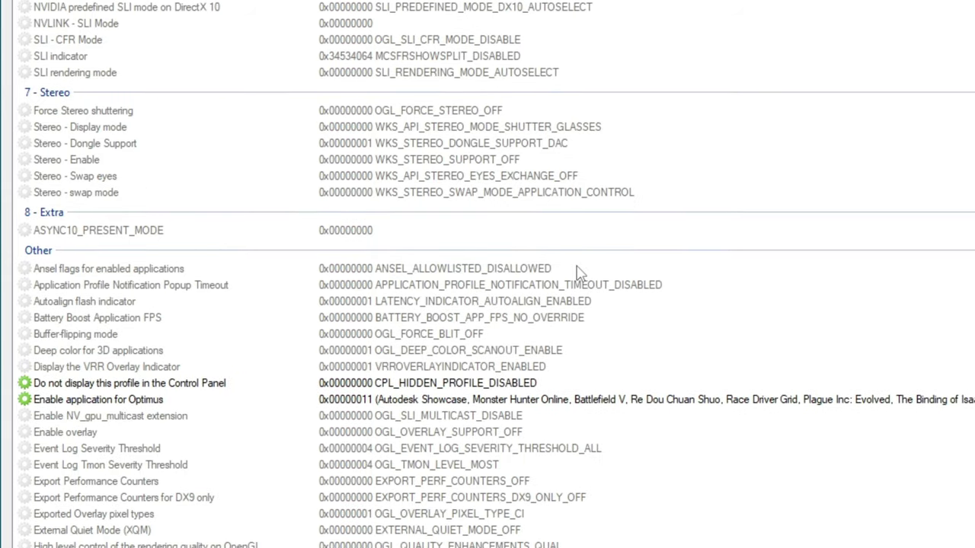
left_click(535, 268)
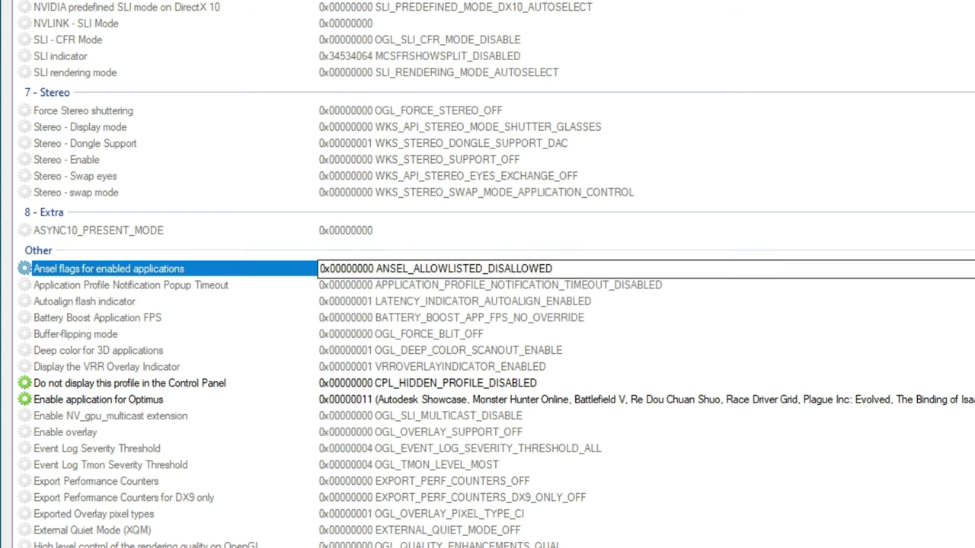
key("alt+Down")
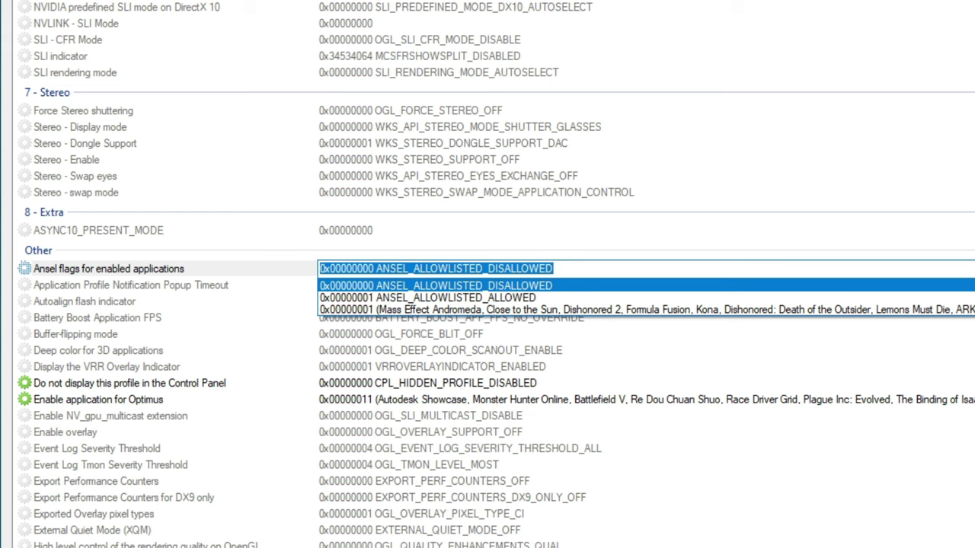
key("Escape")
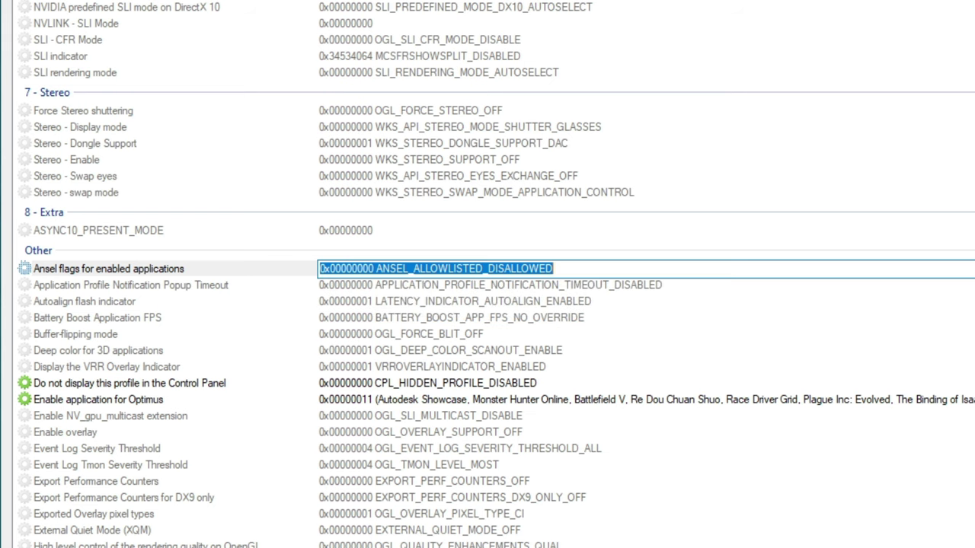
scroll(746, 412, "down", 5)
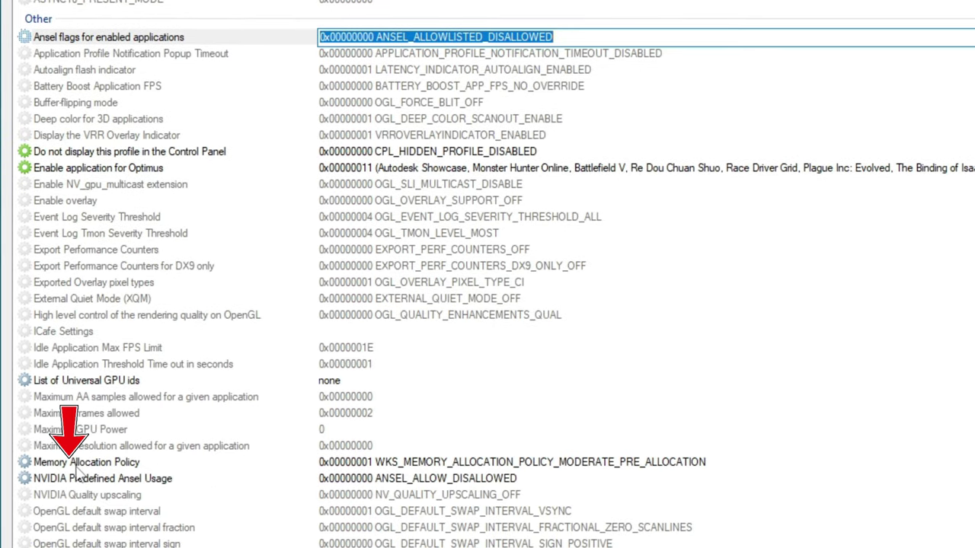
left_click(439, 466)
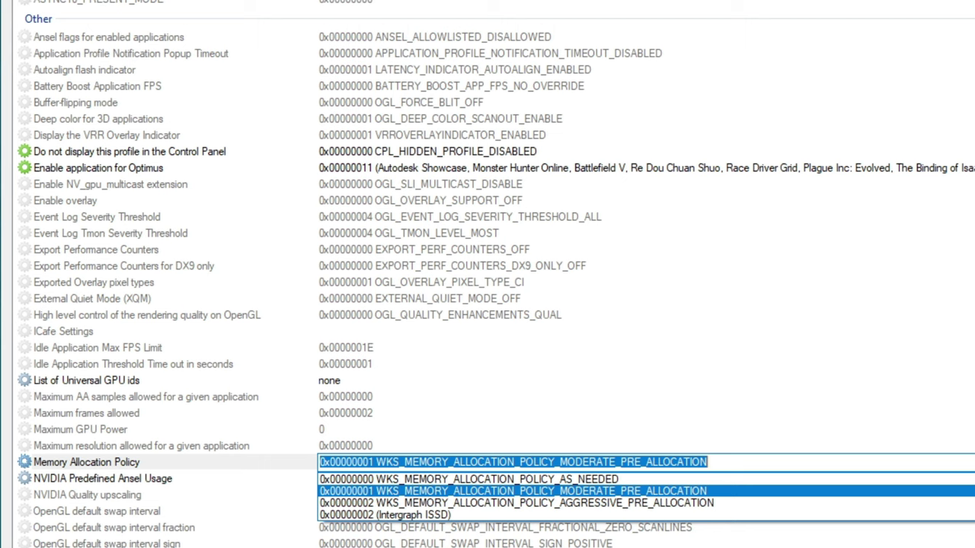
key("Return")
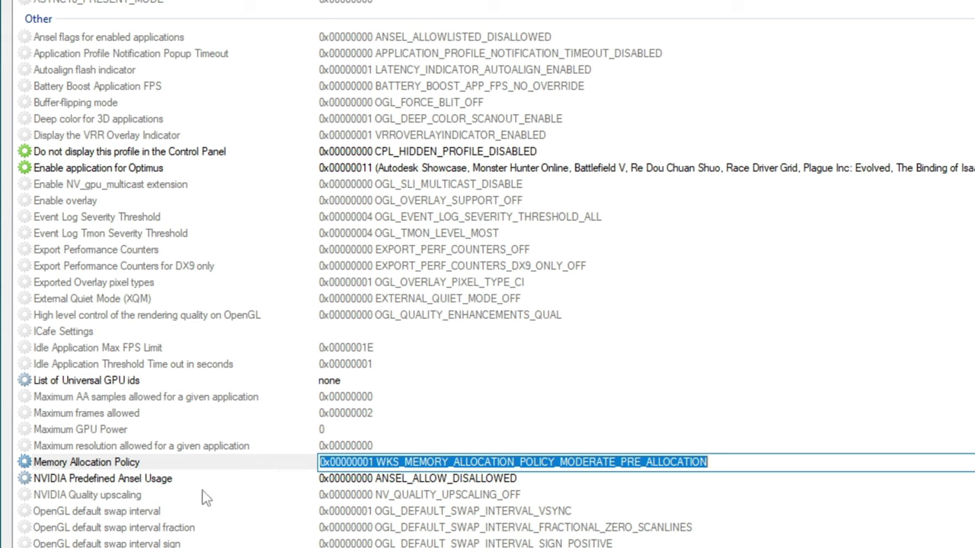
left_click(175, 480)
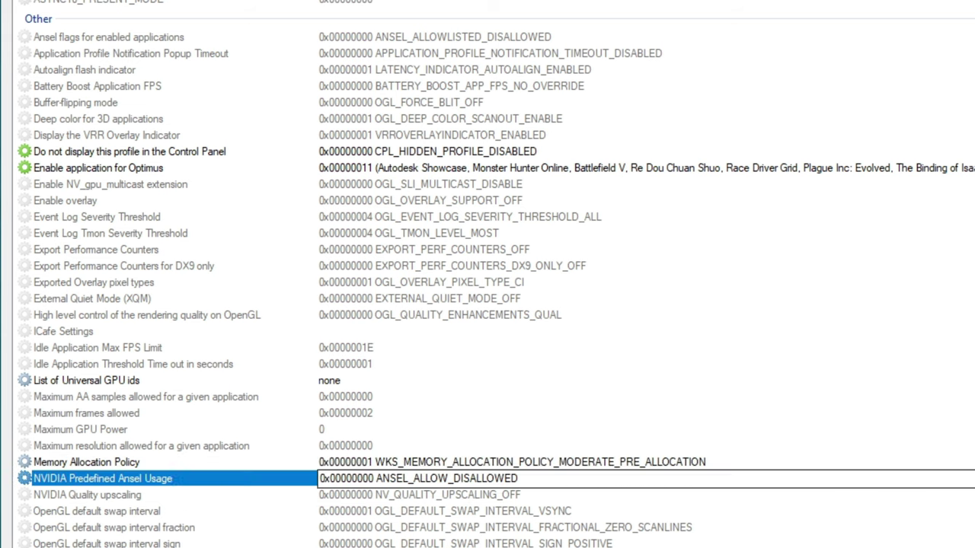
key("alt+Down")
key("Return")
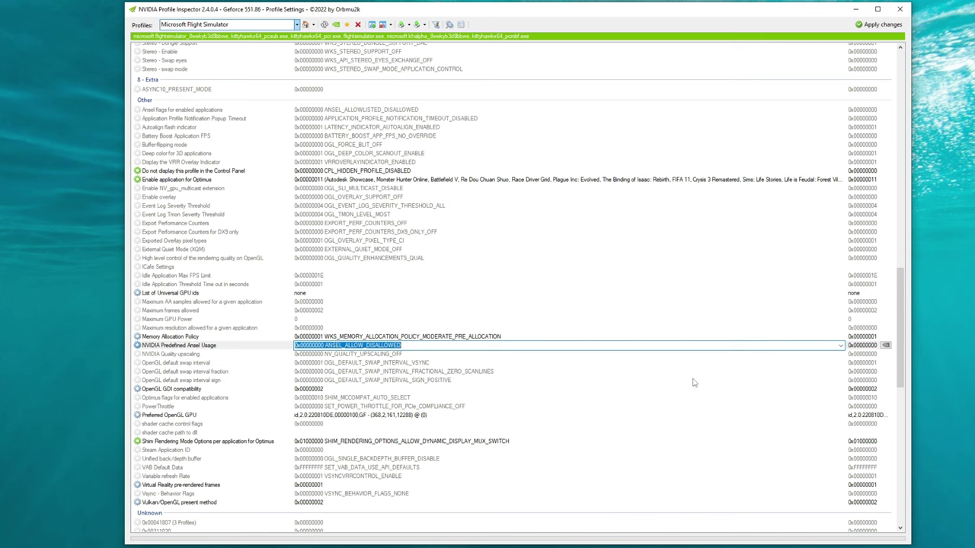
Save the edited settings to the Microsoft Flight Simulator profile with Apply changes
left_click(877, 25)
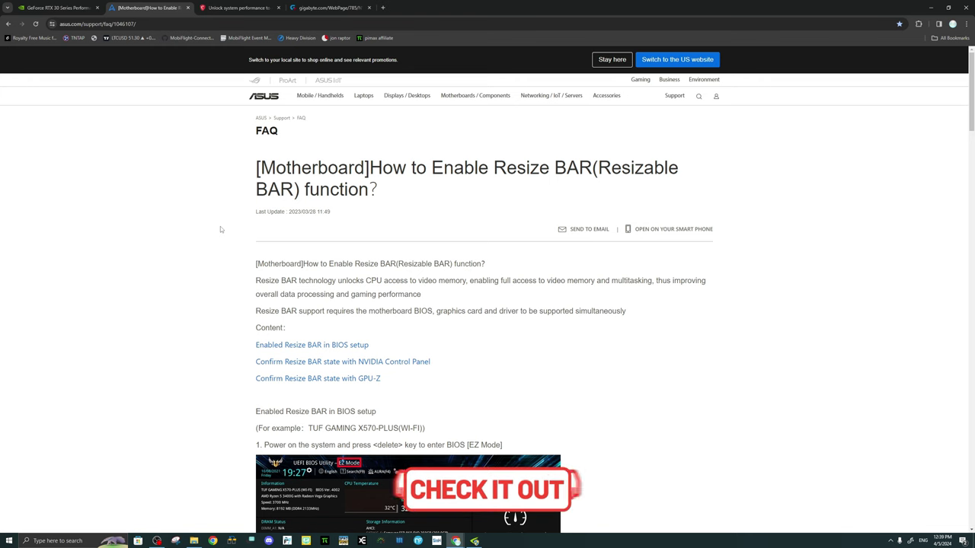
Scroll the ASUS FAQ past the verification screenshots to the Launch CSM Q&A
scroll(220, 232, "down", 2)
scroll(222, 239, "down", 3)
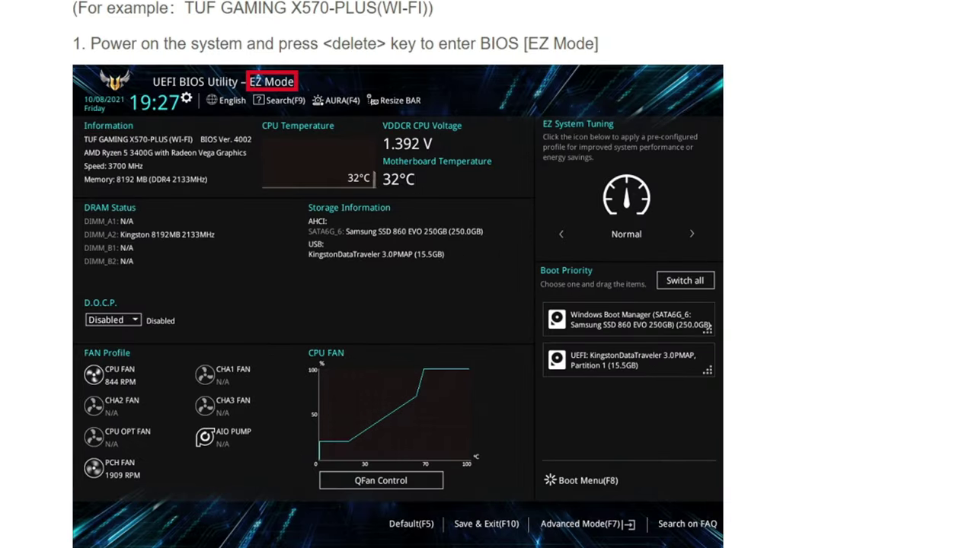
scroll(398, 274, "down", 5)
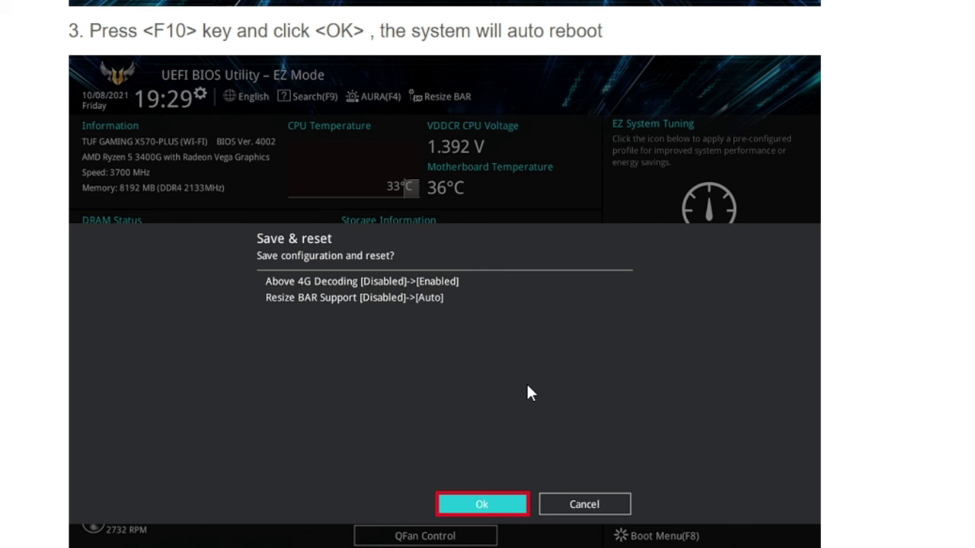
scroll(876, 423, "down", 1)
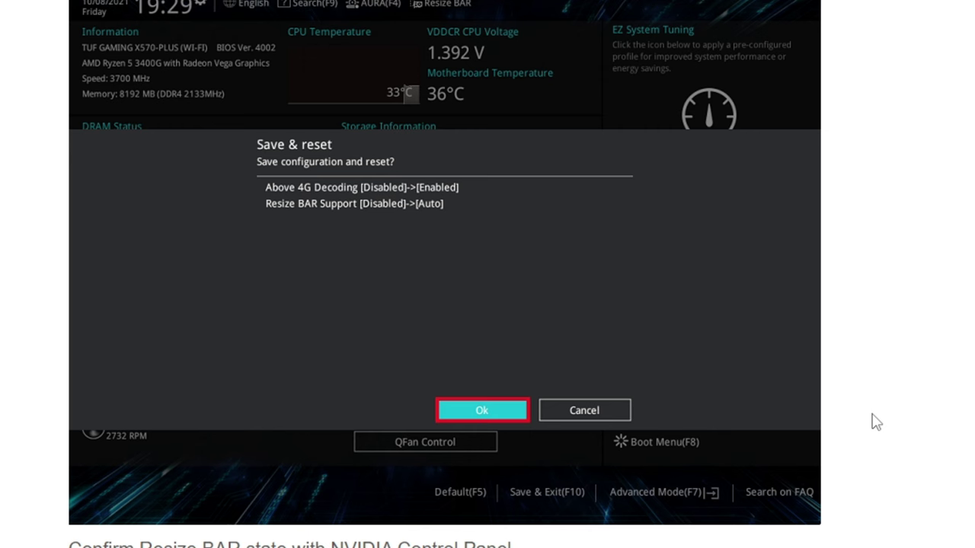
scroll(876, 423, "down", 9)
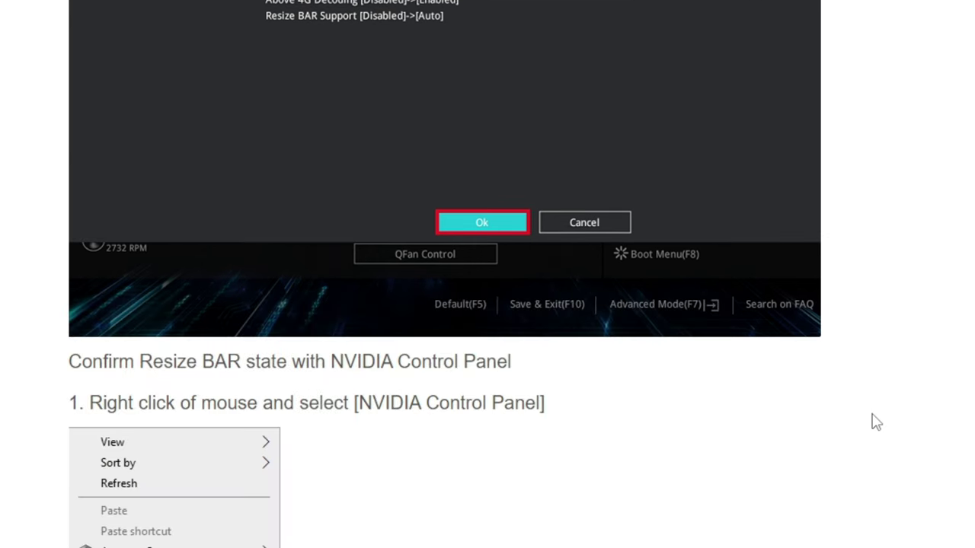
scroll(876, 422, "down", 5)
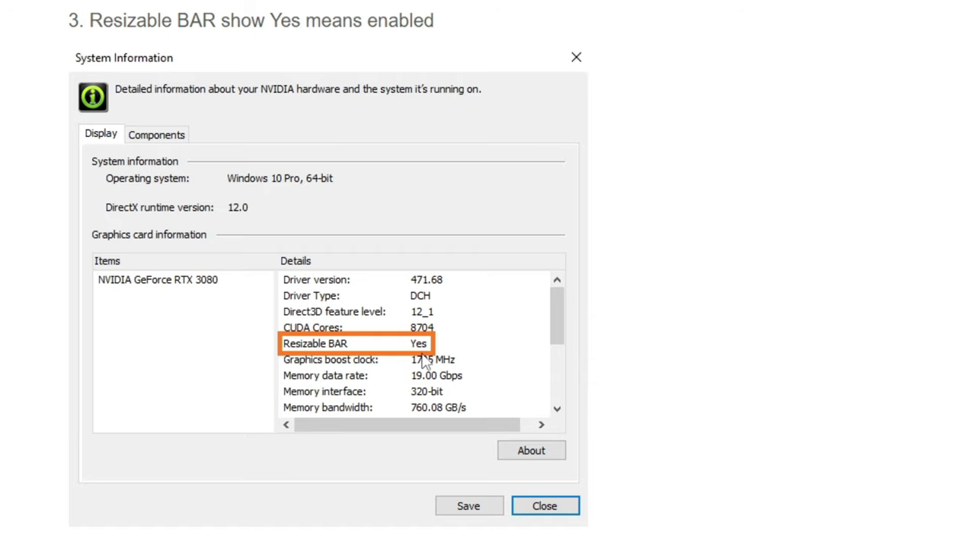
scroll(867, 353, "down", 20)
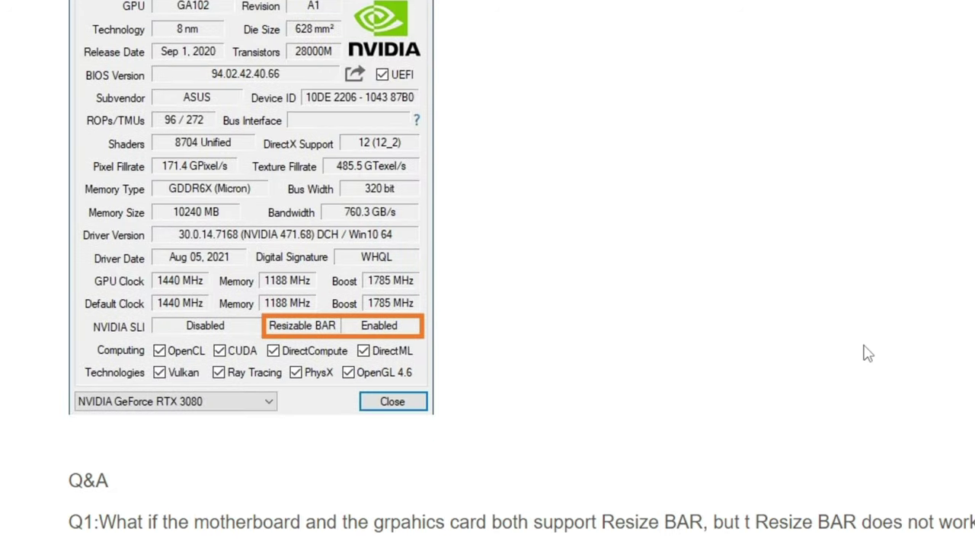
scroll(867, 353, "down", 10)
scroll(867, 353, "up", 2)
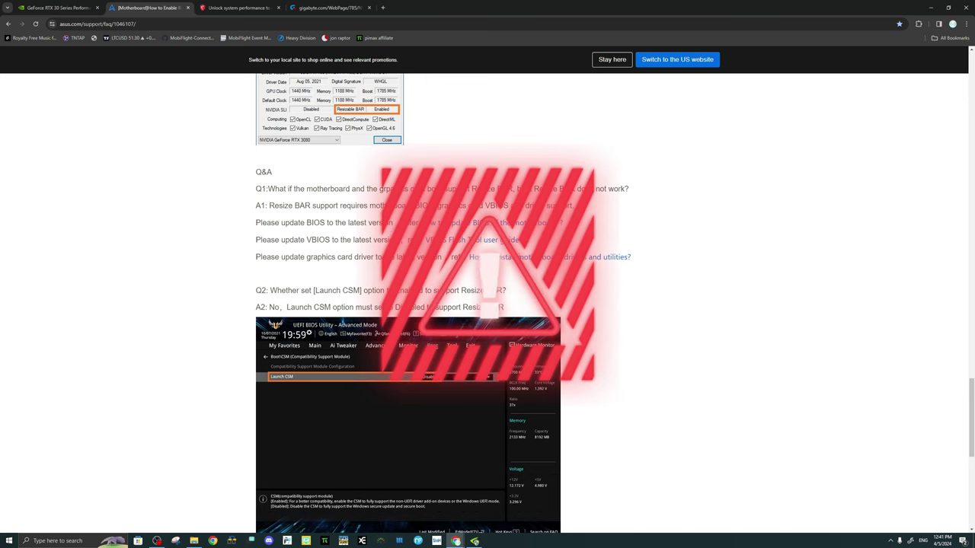
Review the ASUS FAQ's Resize BAR requirements, then move on to the MSI guide tab
scroll(487, 305, "up", 3)
scroll(488, 305, "down", 3)
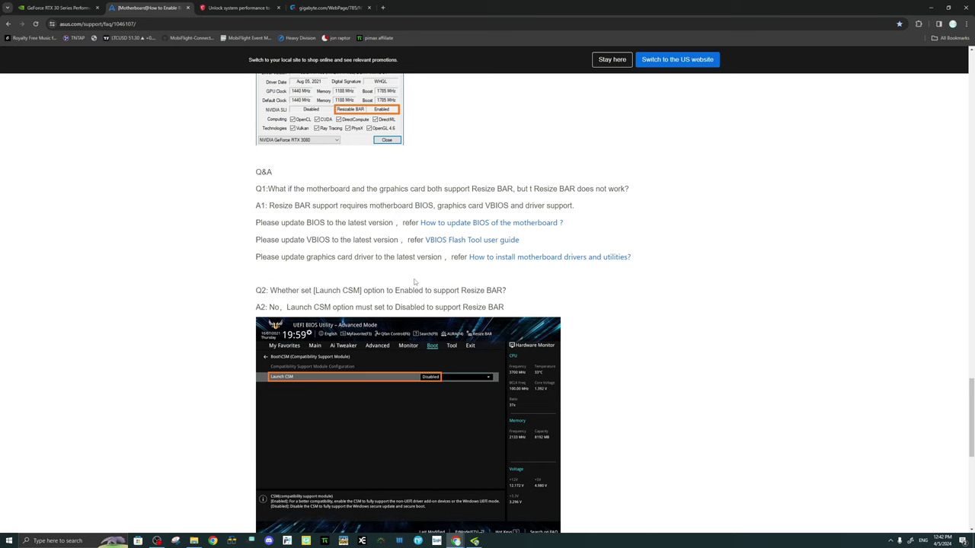
key("ctrl+Tab")
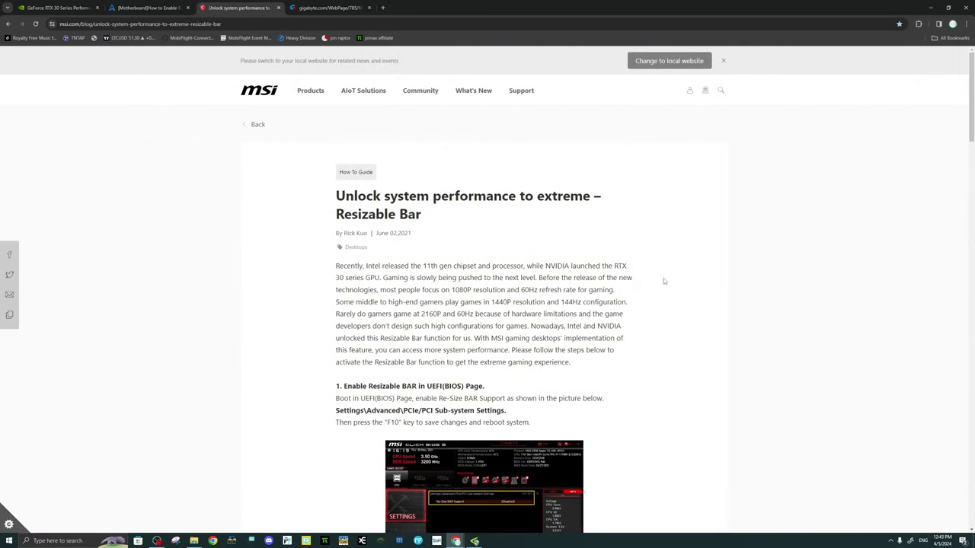
Read through the MSI guide's BIOS, NVIDIA check and VBIOS update sections
scroll(663, 281, "down", 3)
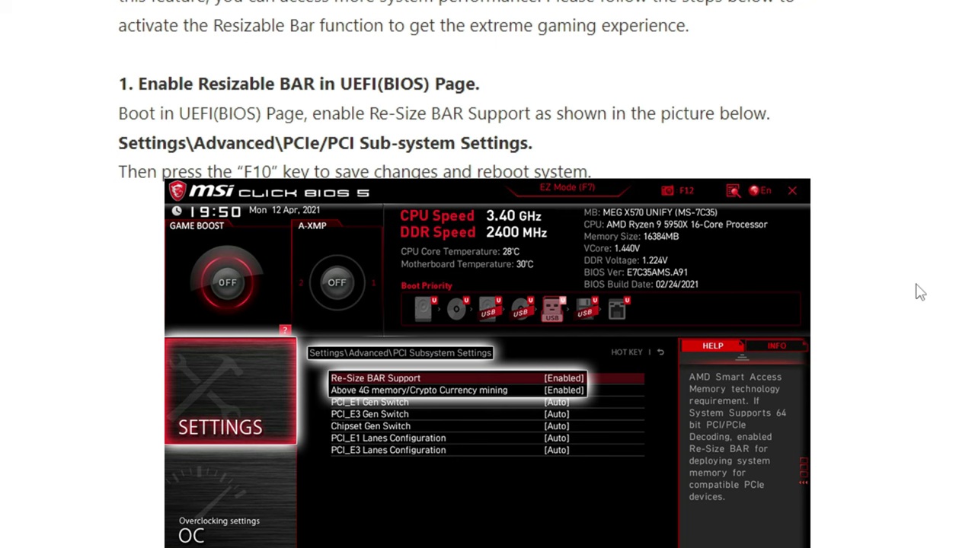
scroll(919, 292, "down", 2)
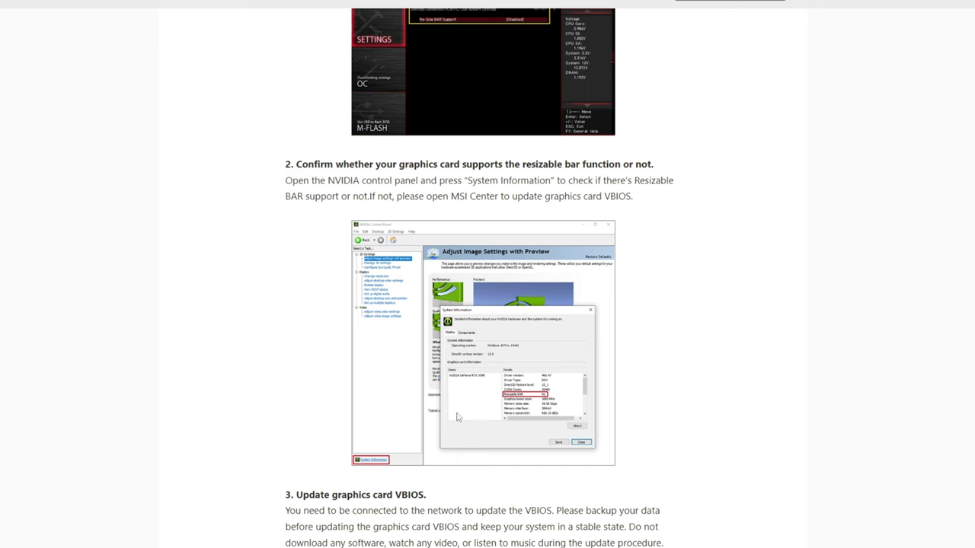
scroll(216, 361, "down", 5)
scroll(215, 358, "up", 3)
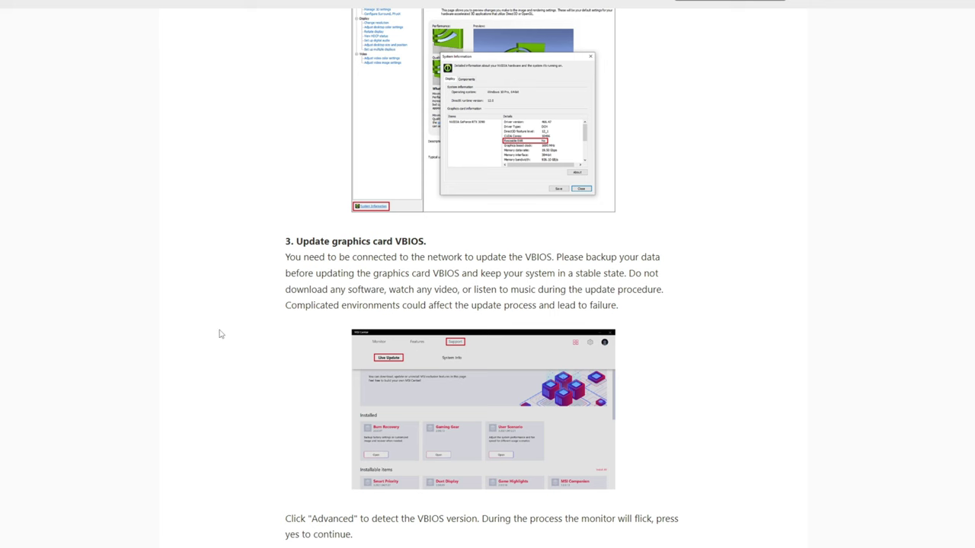
scroll(219, 334, "down", 9)
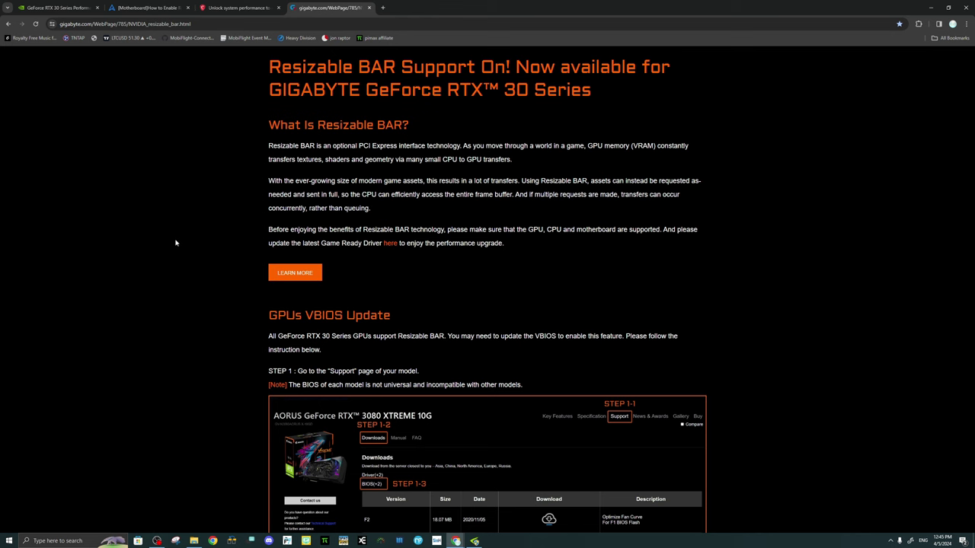
scroll(177, 245, "down", 4)
scroll(205, 305, "down", 3)
scroll(211, 347, "down", 3)
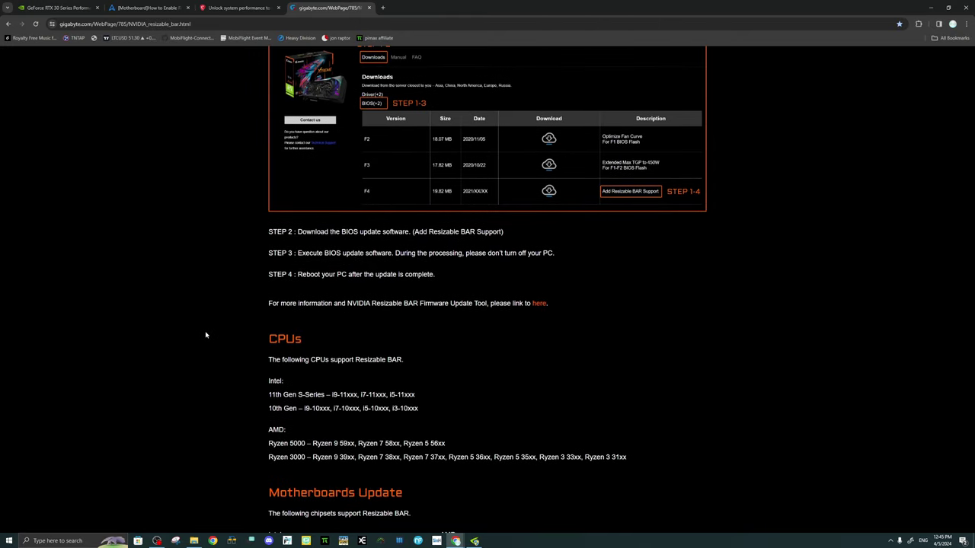
scroll(205, 335, "down", 3)
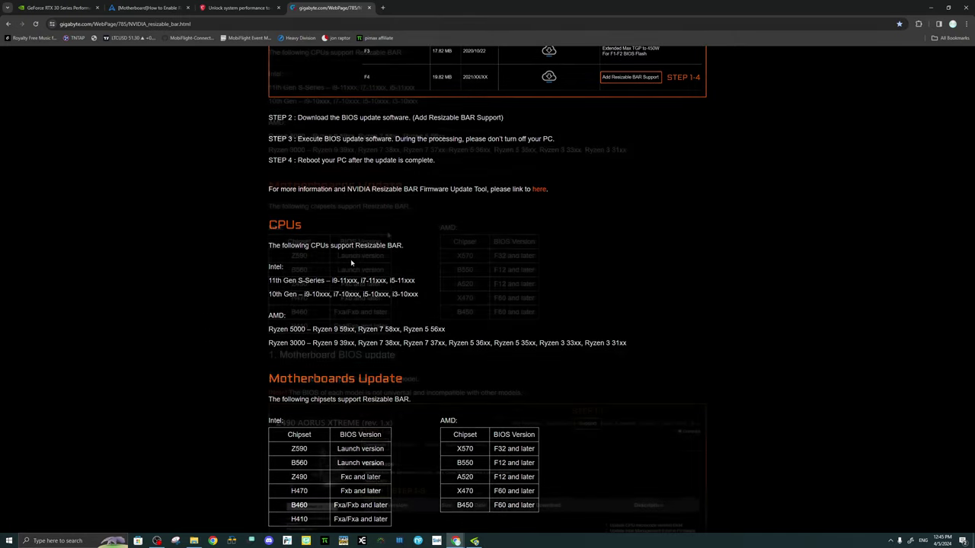
scroll(351, 263, "down", 5)
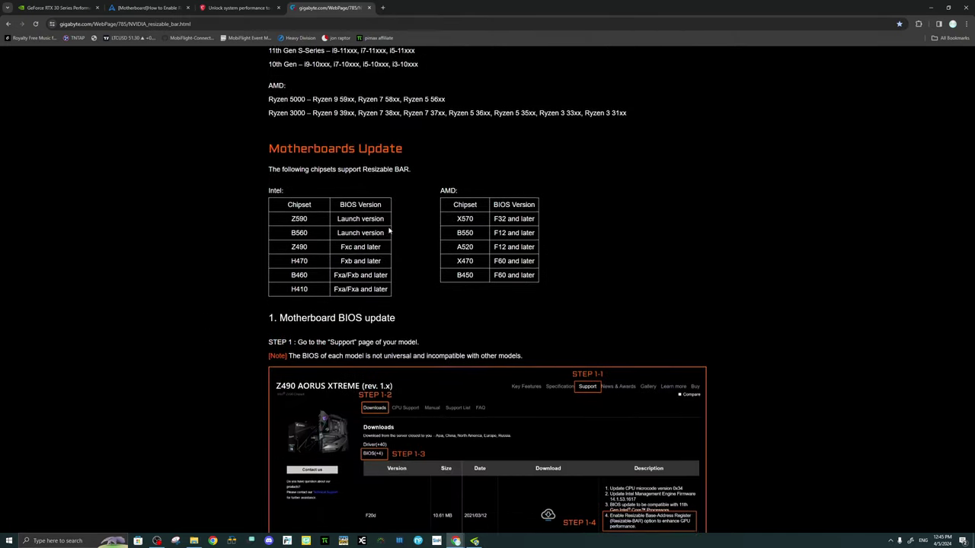
scroll(389, 230, "down", 3)
scroll(396, 225, "down", 1)
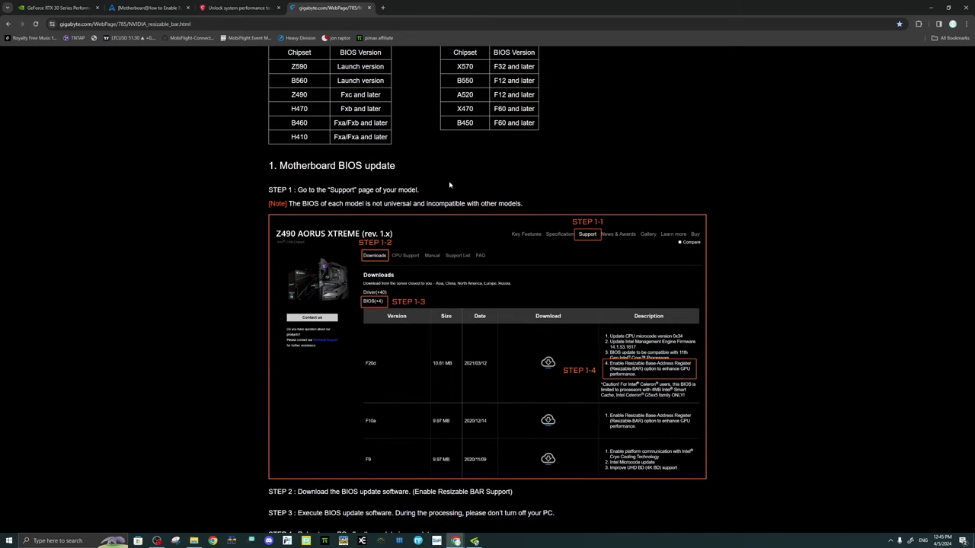
scroll(472, 184, "down", 1)
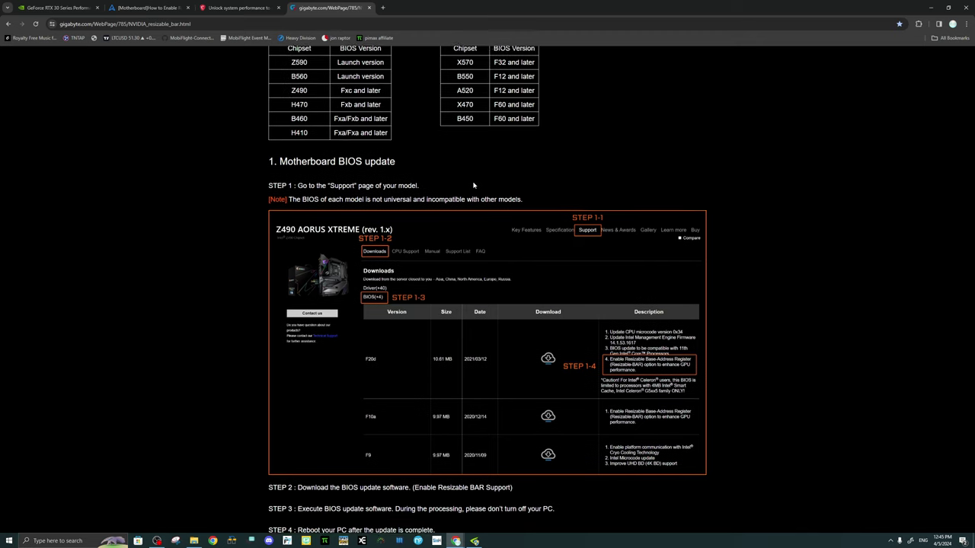
scroll(474, 184, "down", 1)
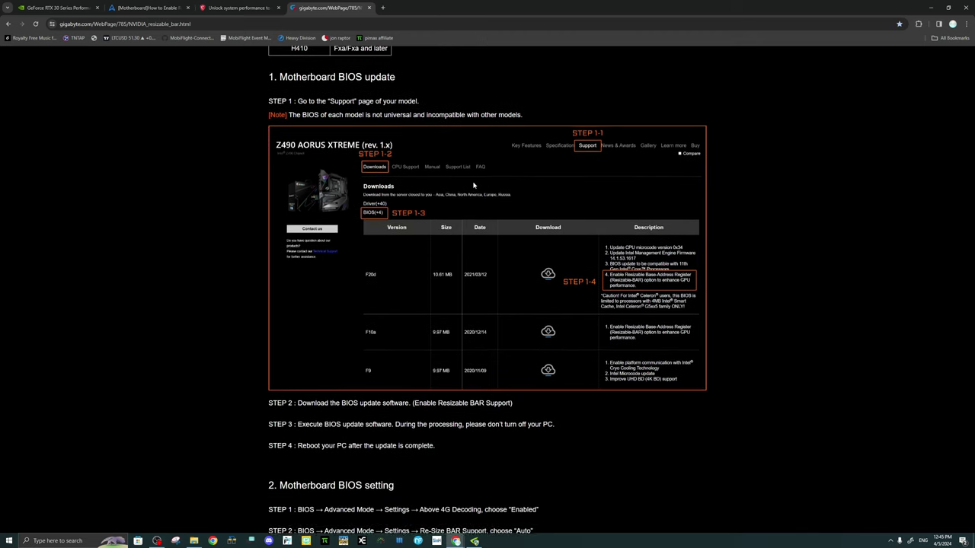
scroll(473, 183, "down", 1)
scroll(472, 184, "down", 4)
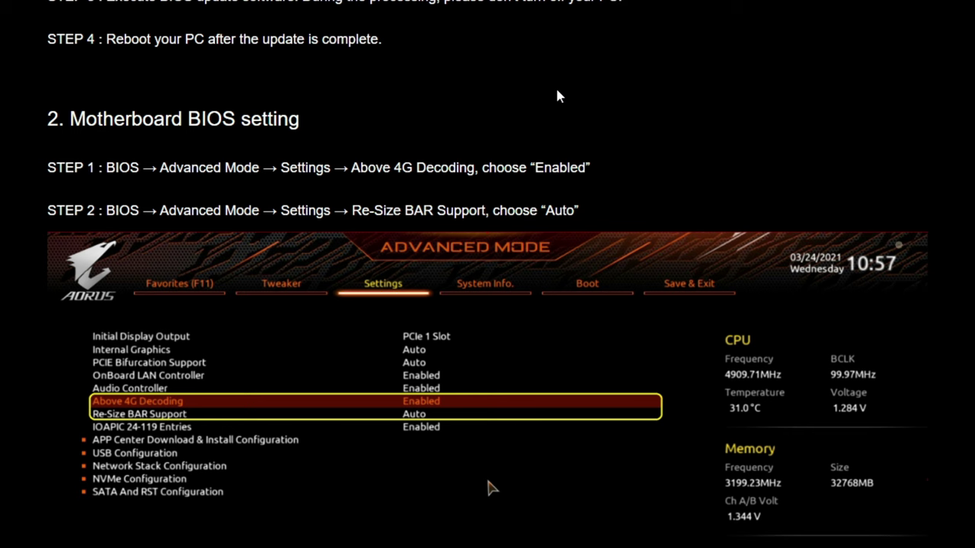
scroll(558, 96, "down", 7)
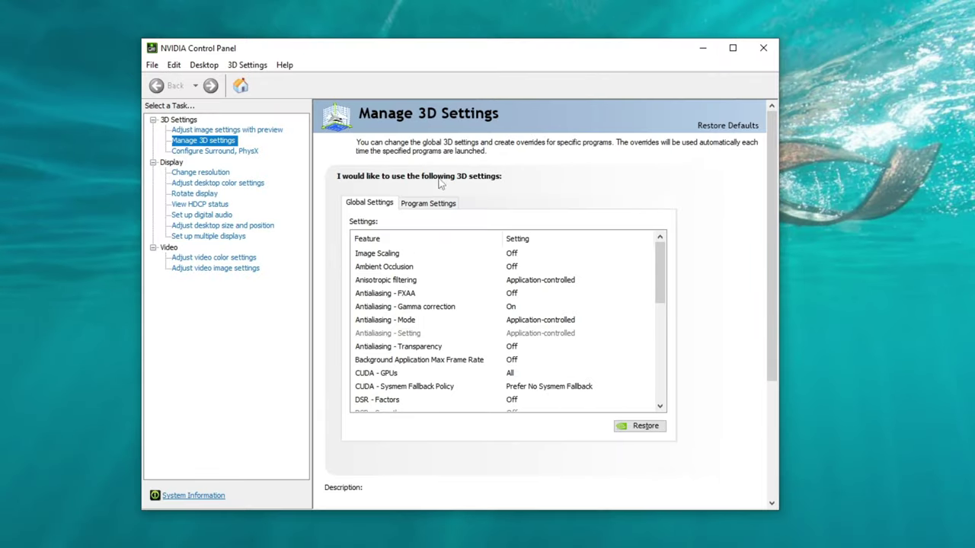
Check Flight Simulator's program settings, then confirm Resizable BAR is Yes in System Information and close it
left_click(426, 203)
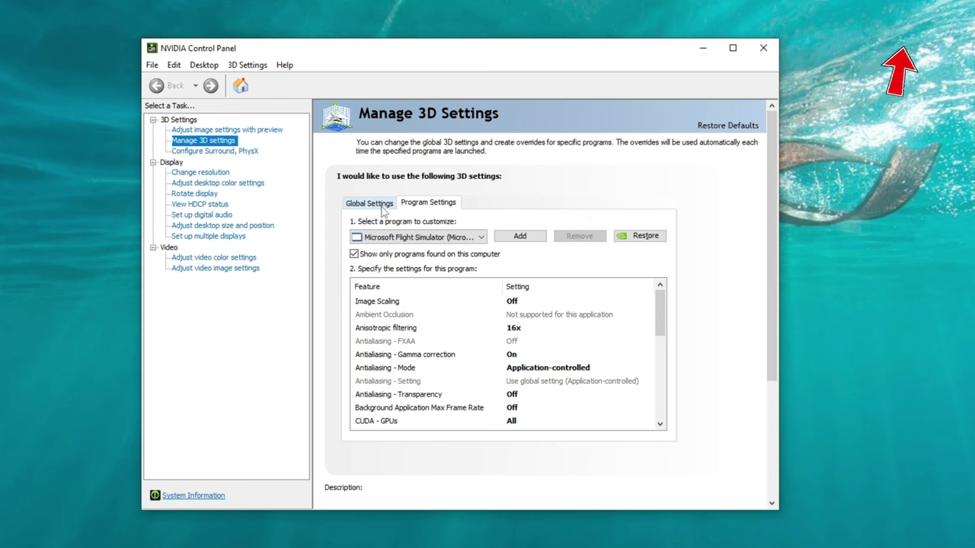
left_click(369, 203)
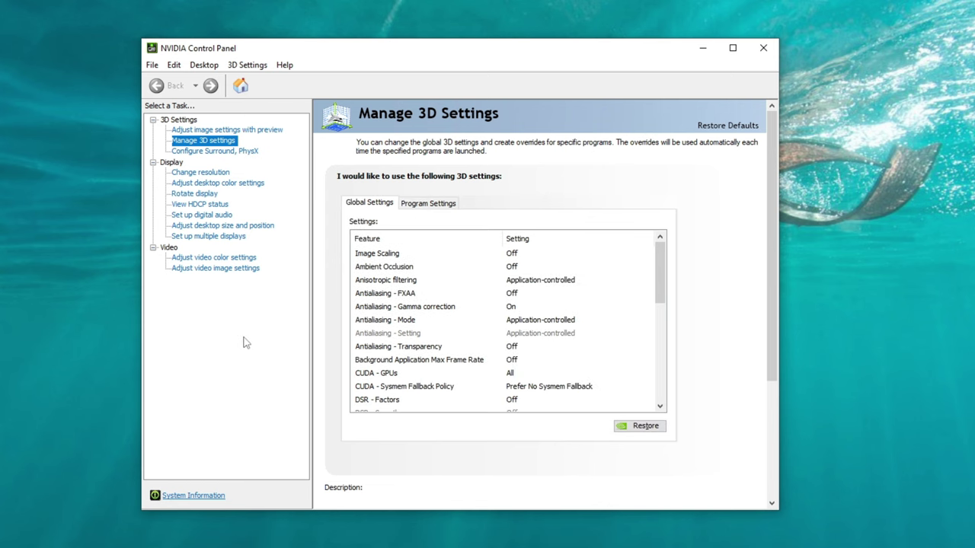
left_click(195, 496)
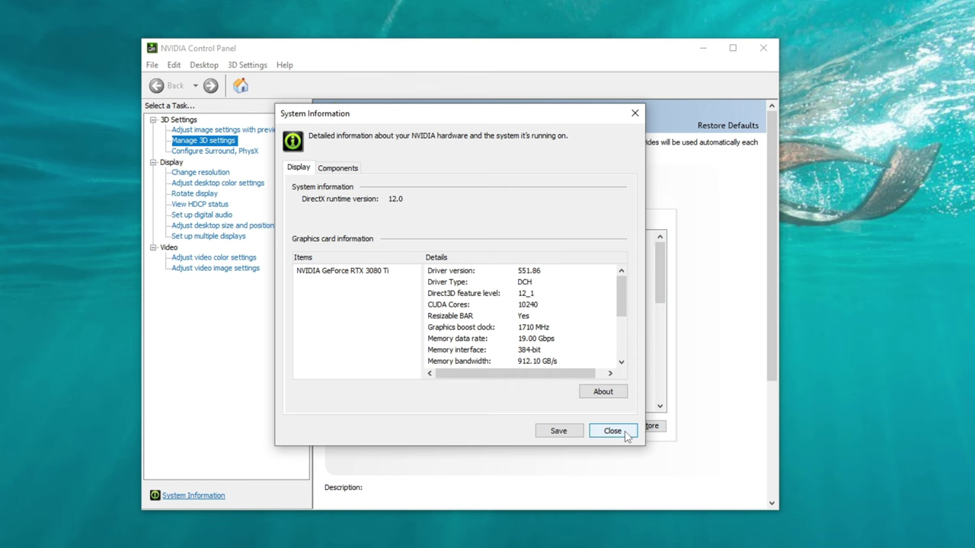
left_click(625, 432)
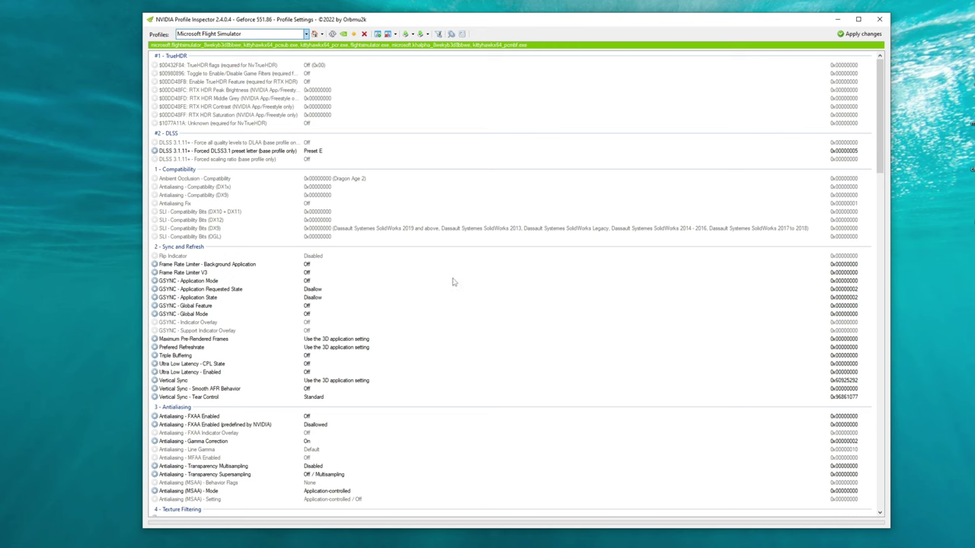
Set rBAR - Feature to Enabled in the 5 - Common section
scroll(446, 284, "down", 5)
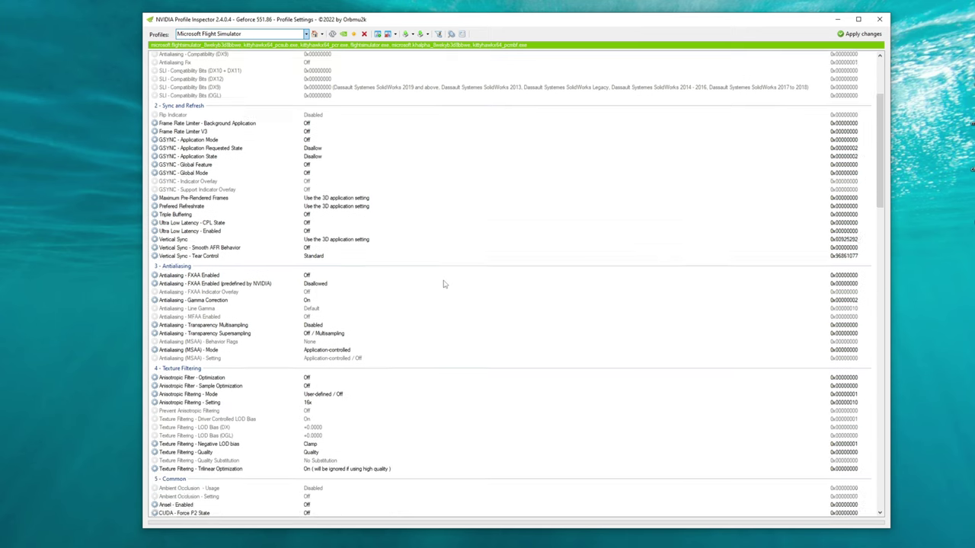
scroll(443, 283, "down", 5)
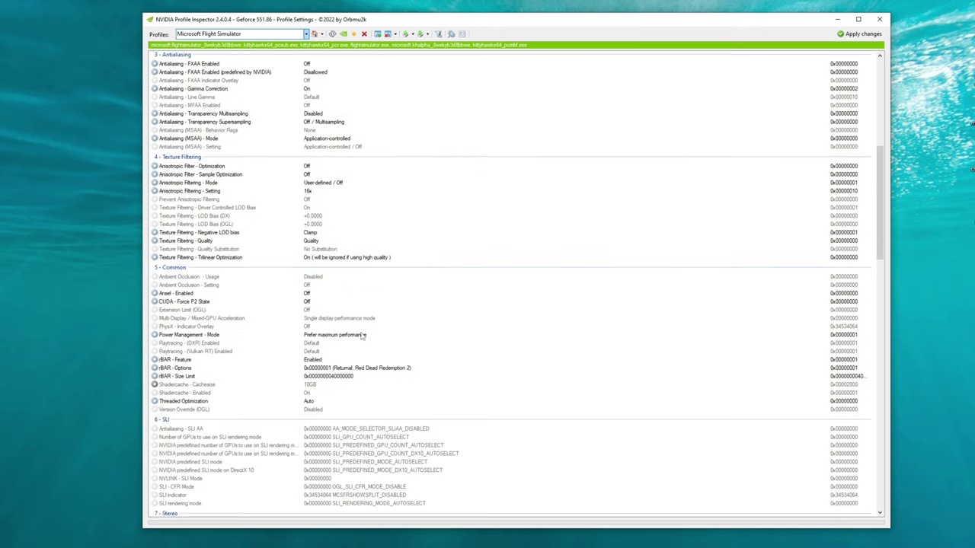
scroll(435, 342, "down", 1)
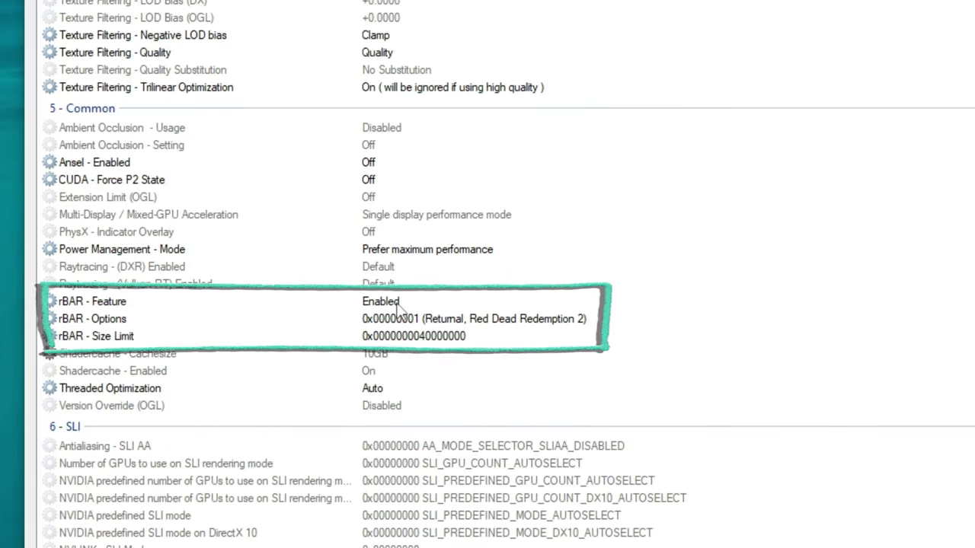
left_click(385, 305)
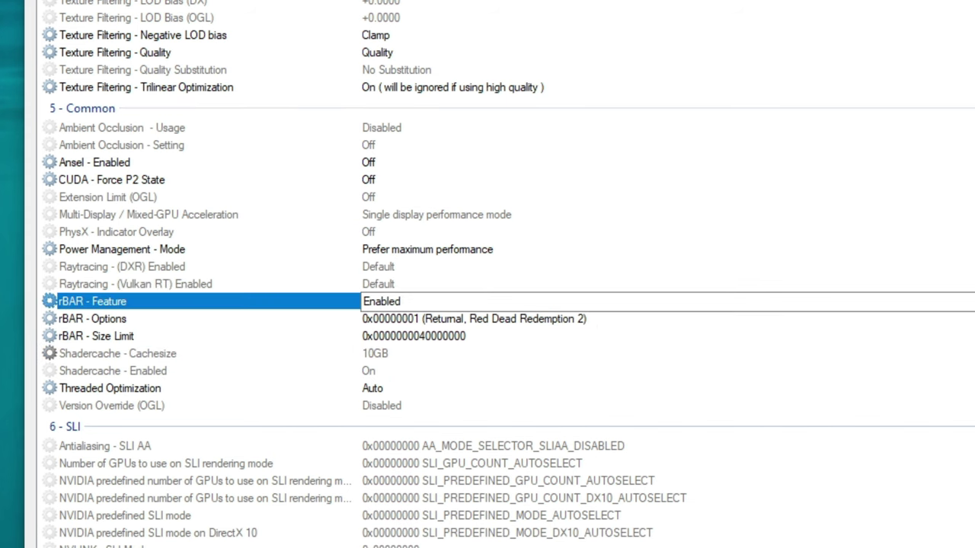
left_click(754, 297)
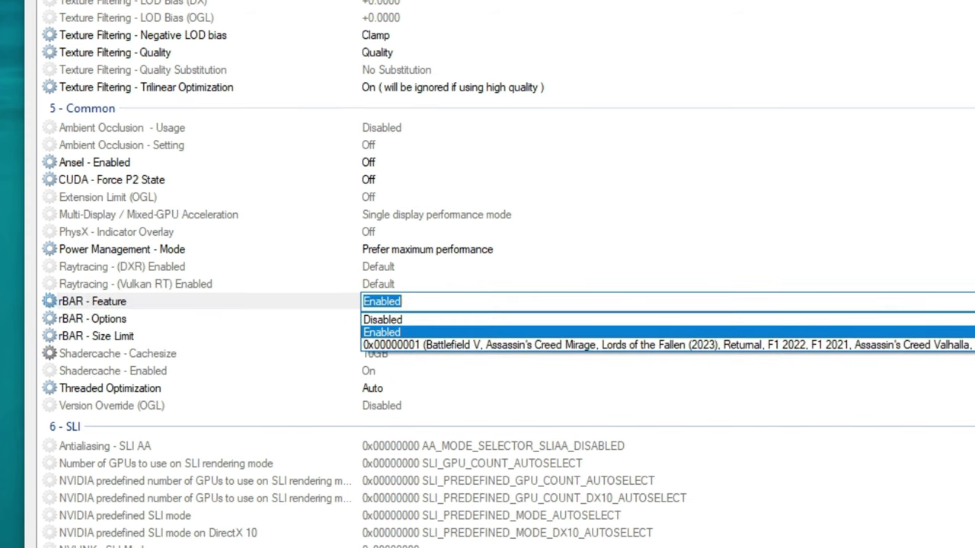
left_click(382, 332)
left_click(472, 318)
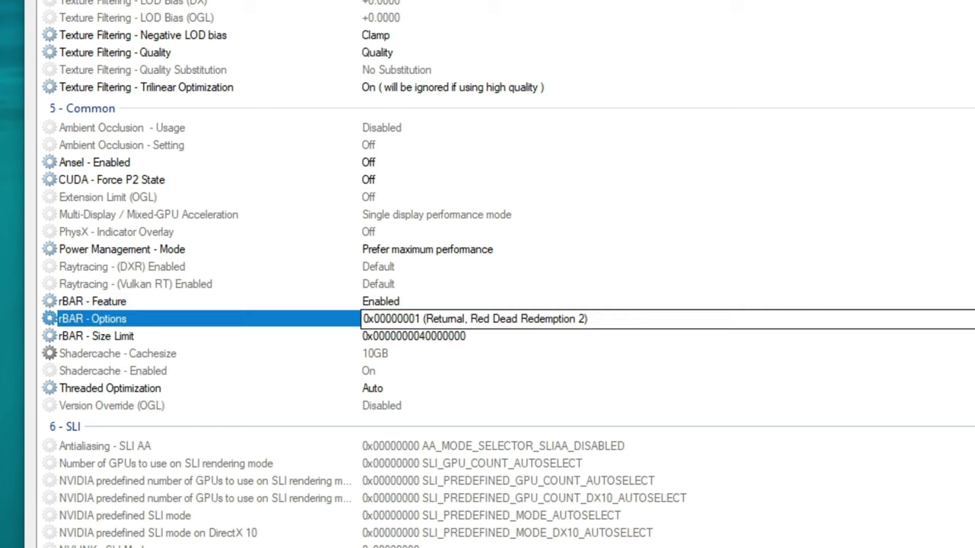
left_click(472, 318)
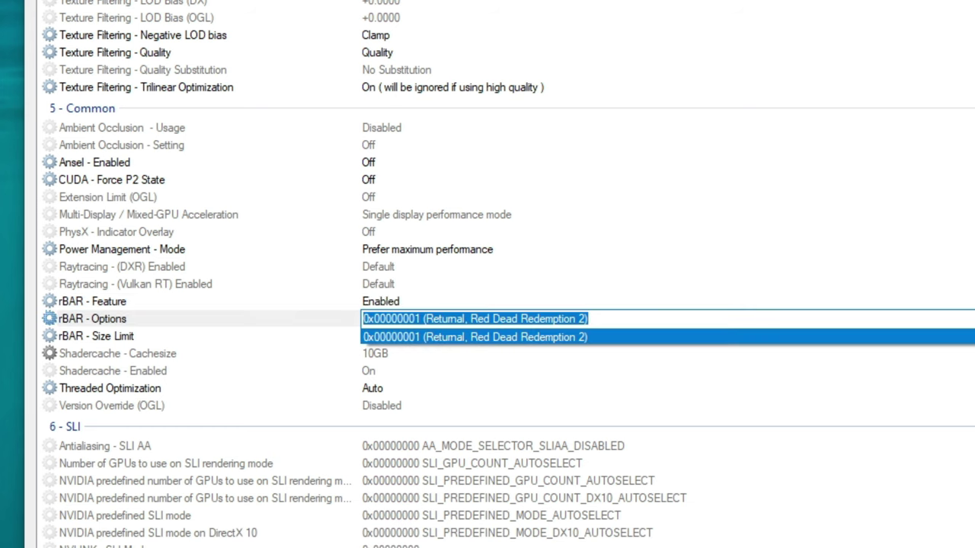
left_click(472, 337)
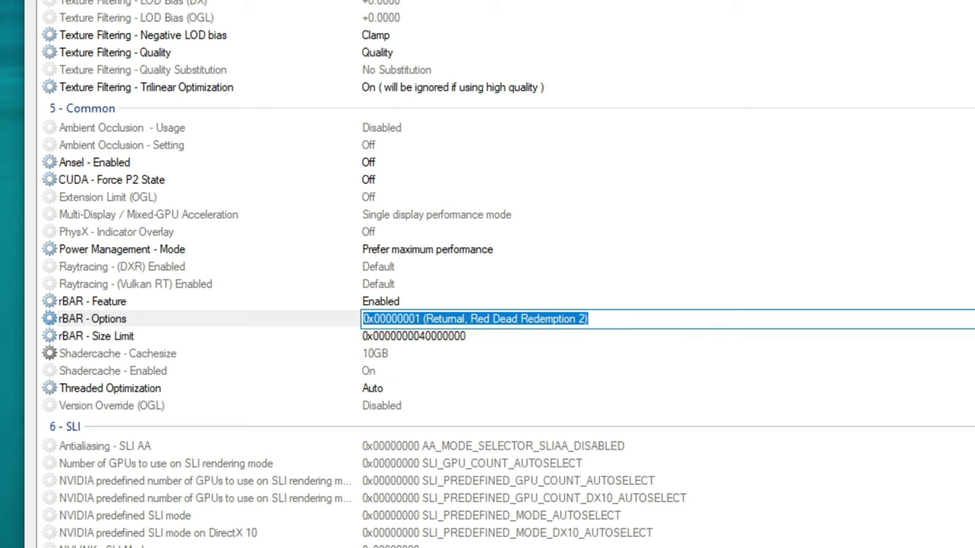
left_click(472, 336)
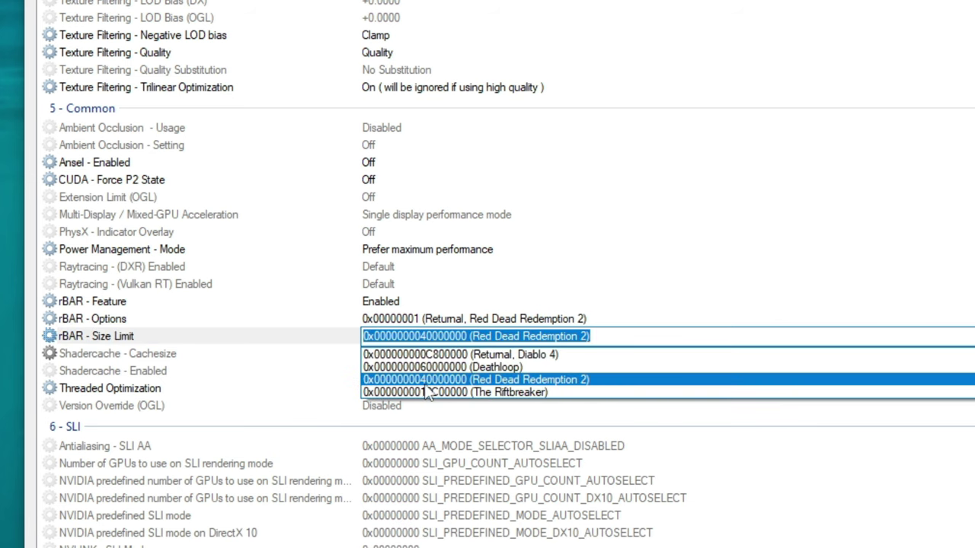
left_click(500, 380)
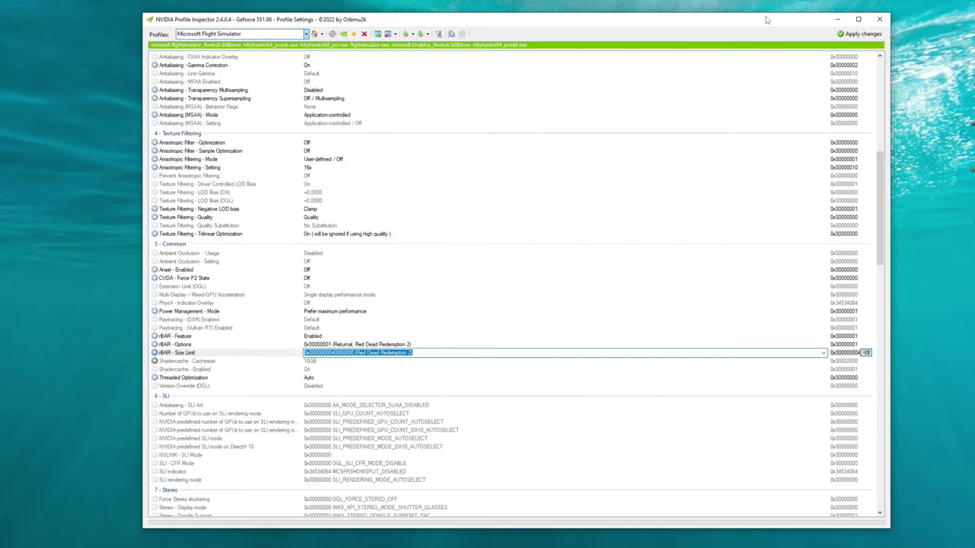
Apply the rBAR profile changes and show DLSS Swapper's library of DLSS versions
left_click(847, 35)
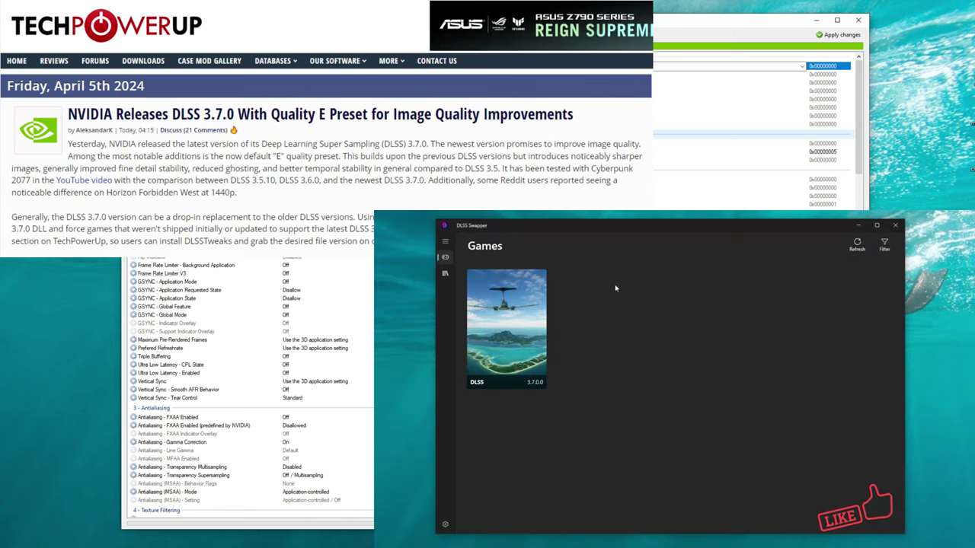
left_click(446, 274)
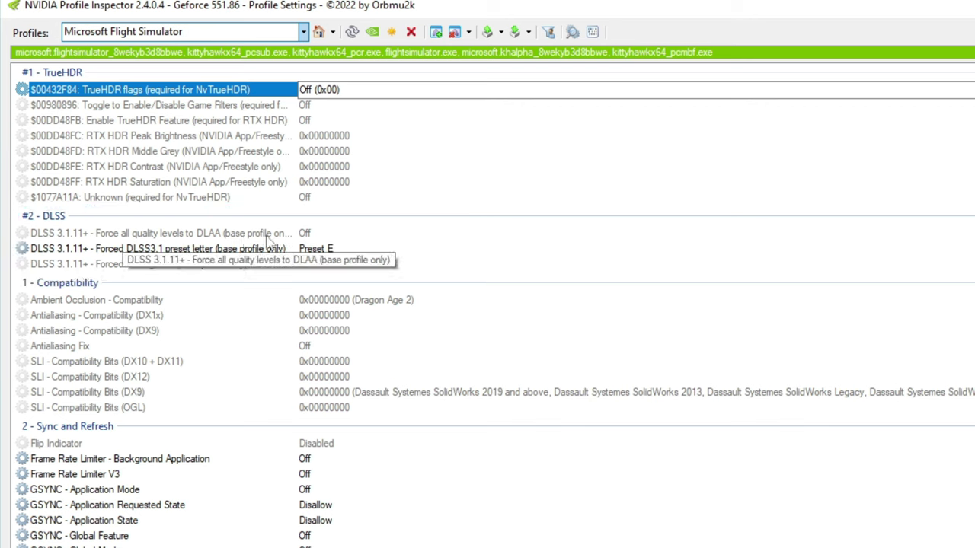
left_click(304, 233)
left_click(305, 233)
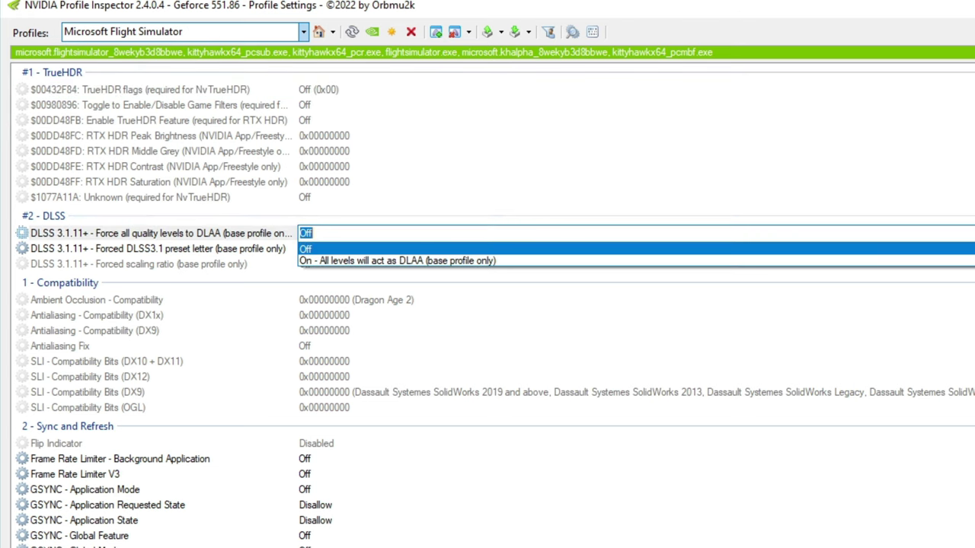
key("Return")
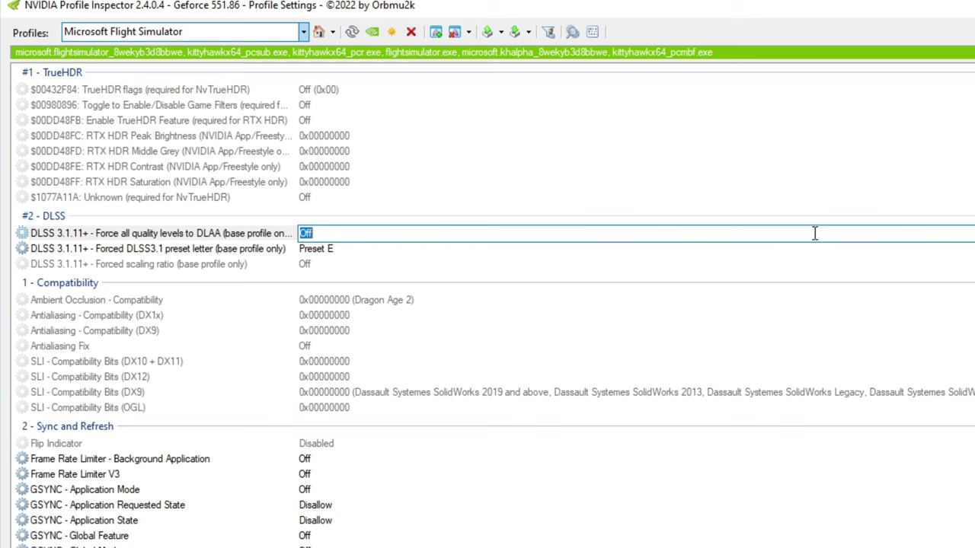
left_click(200, 253)
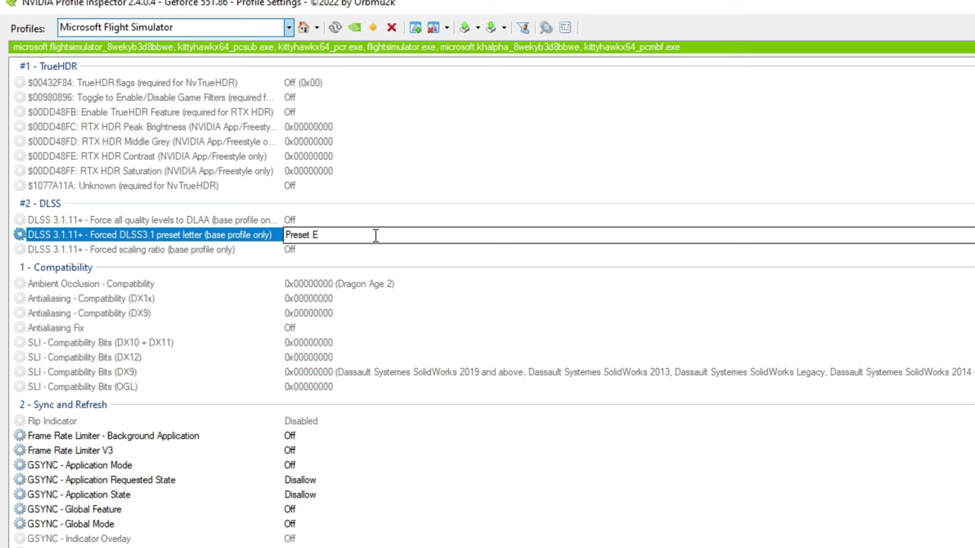
Keep the forced DLSS preset letter at Preset E and bring up the forced scaling ratio choices
left_click(796, 236)
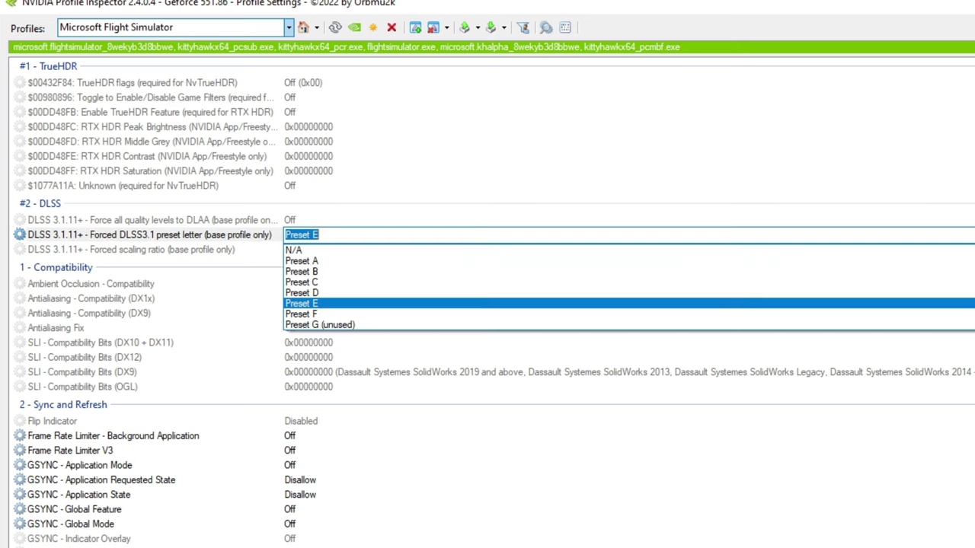
key("Return")
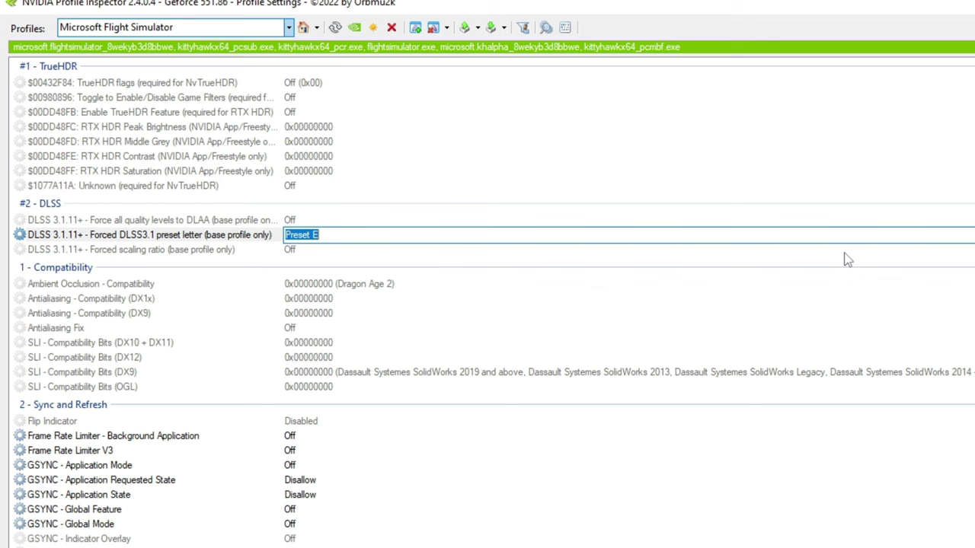
left_click(141, 252)
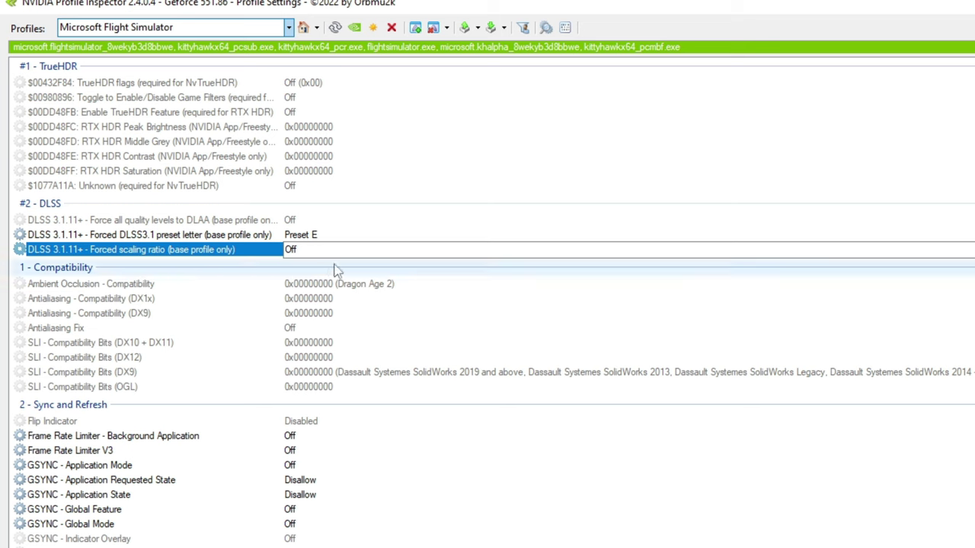
left_click(304, 250)
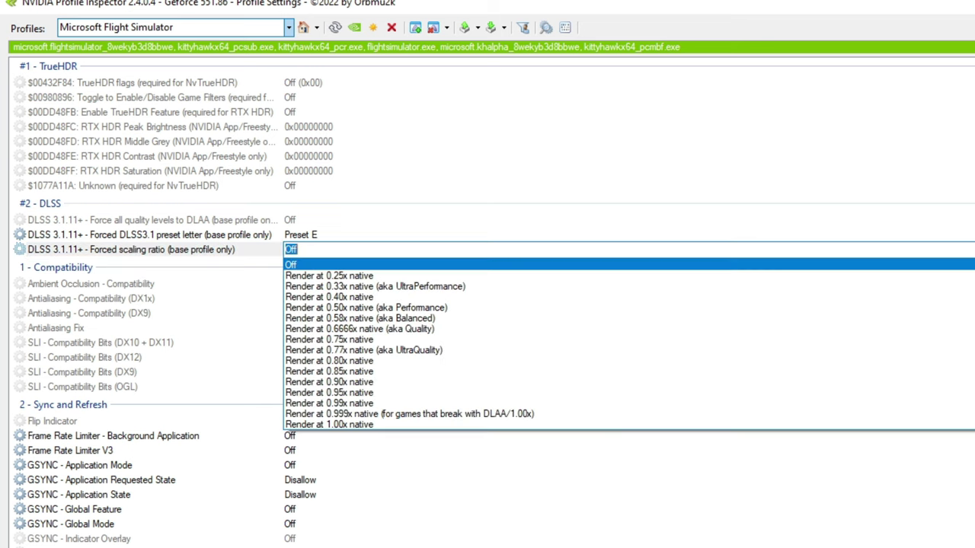